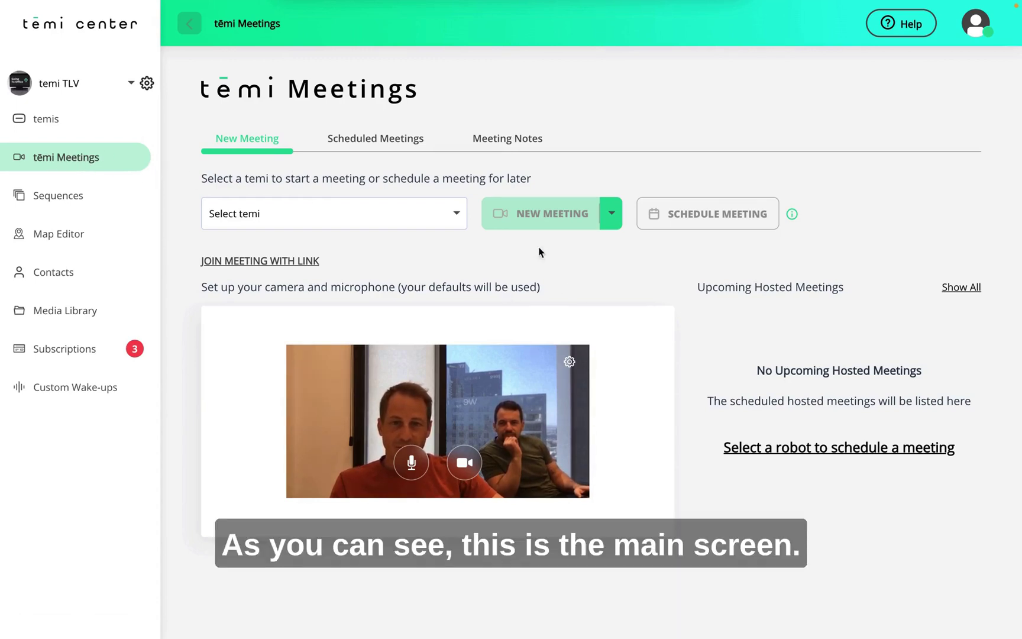
- Select the Temi Office robot and start scheduling a meeting of the Guest Meeting type for it
click(406, 223)
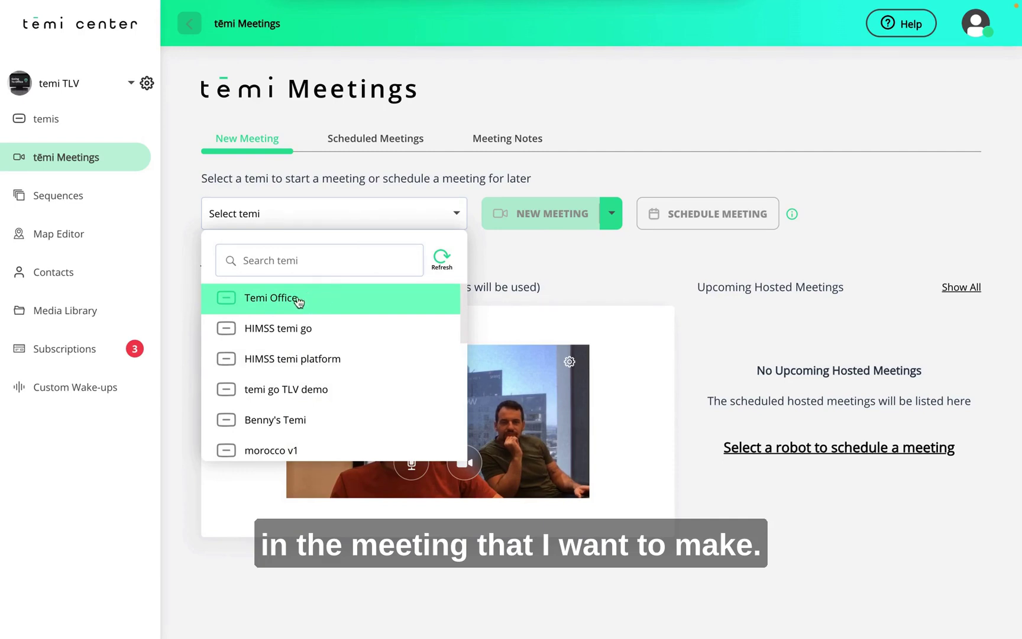
click(285, 305)
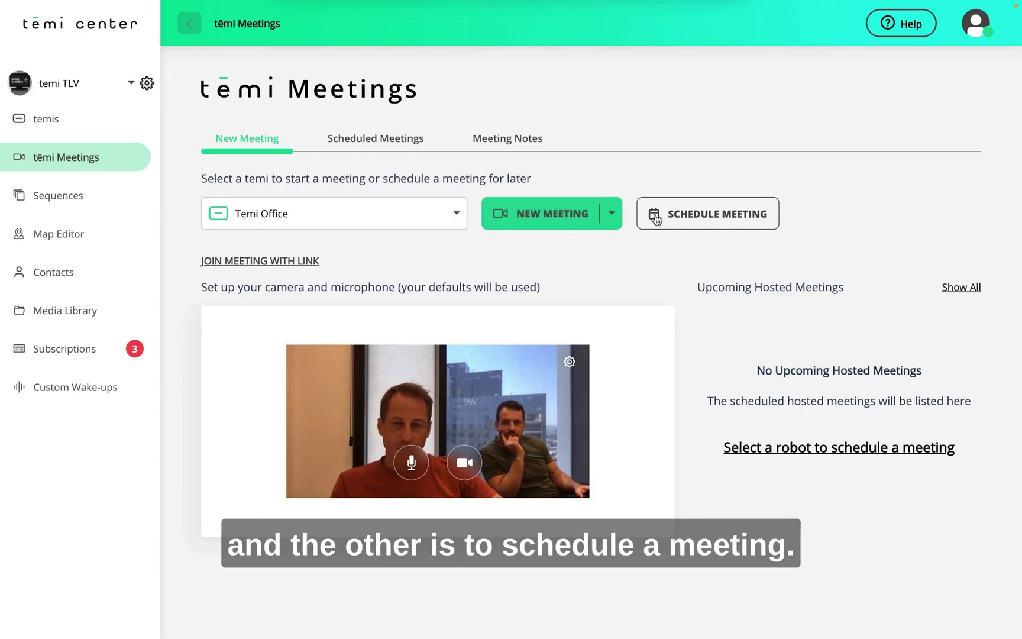
click(700, 216)
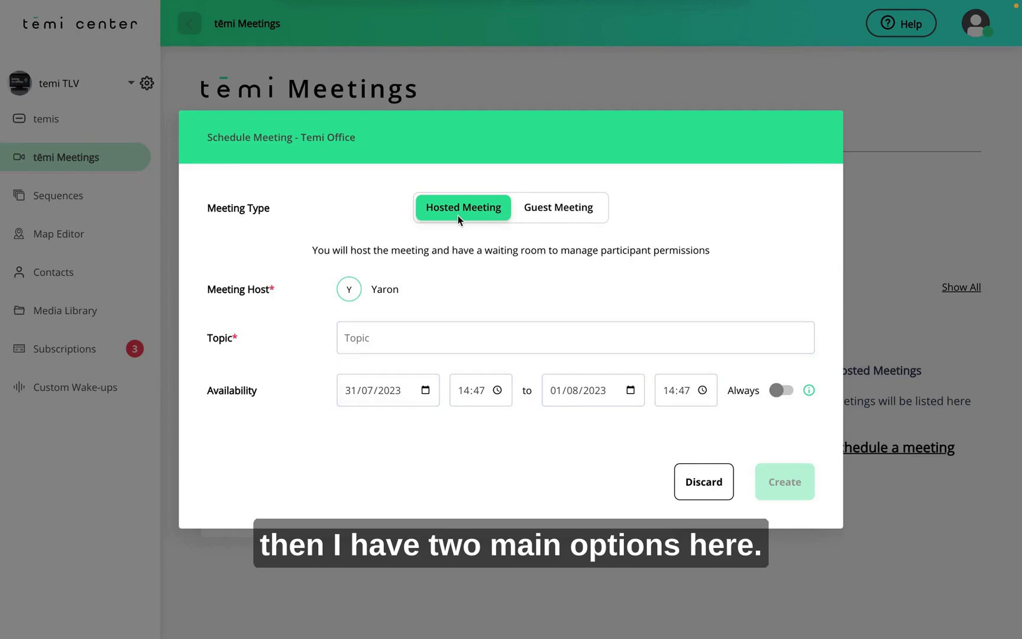
click(550, 209)
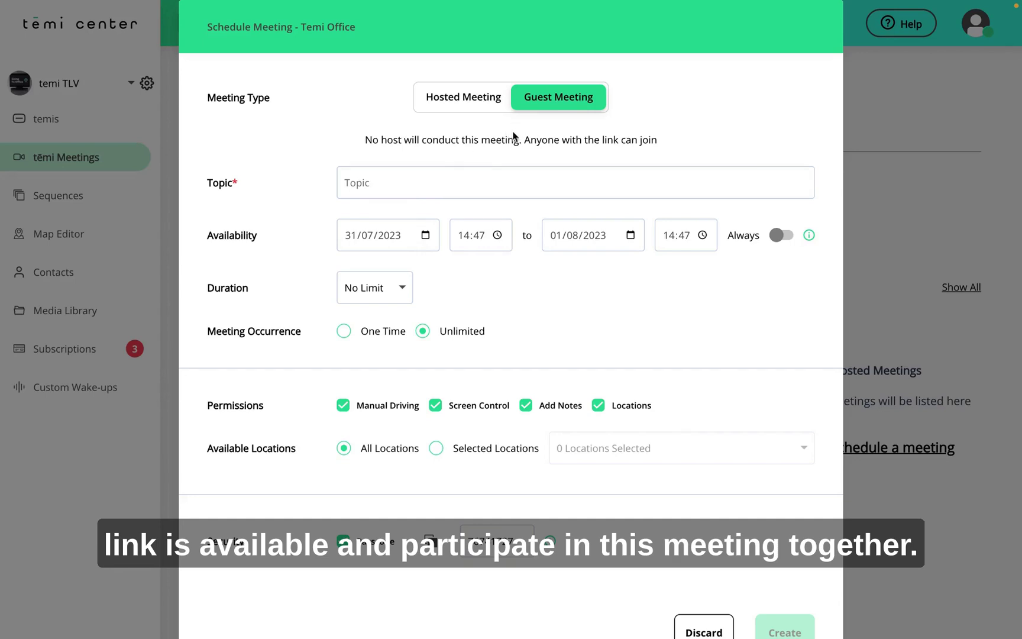
- Enter "test guest meeting" as the topic and set the meeting's availability to Always
click(405, 183)
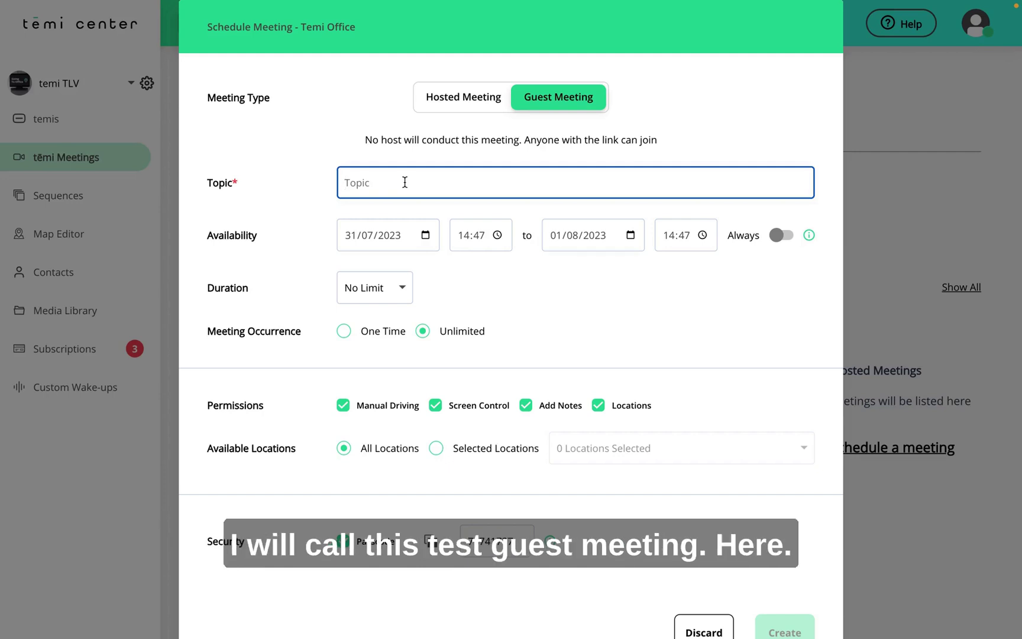
text(test guest meeting)
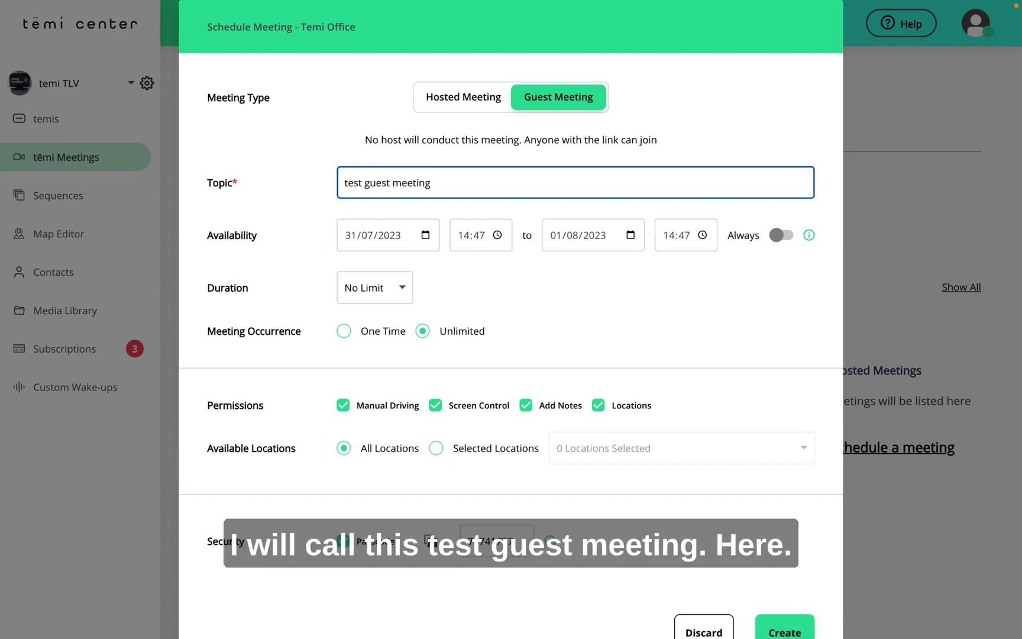
click(313, 226)
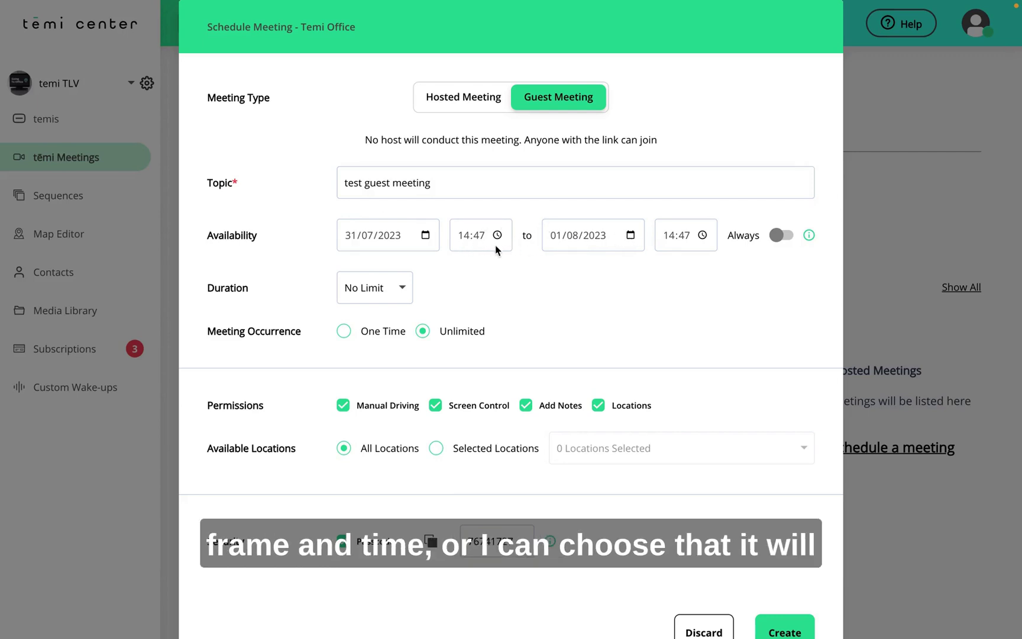
click(781, 236)
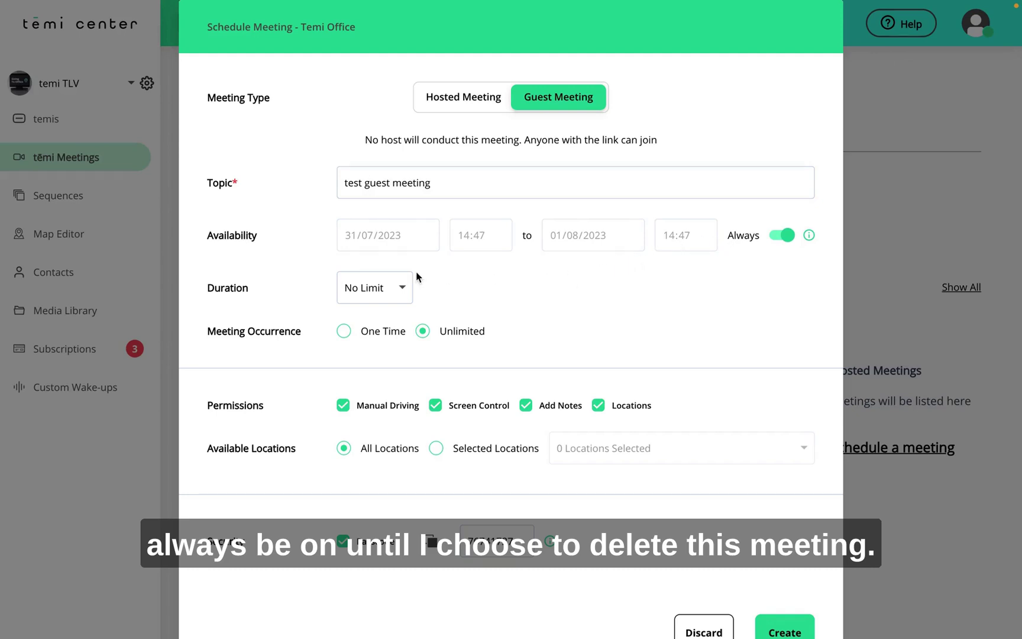
- Limit the guest meeting's duration to 5 min and set its occurrence to One Time
click(392, 294)
scroll(364, 346, down, 2)
scroll(364, 345, down, 2)
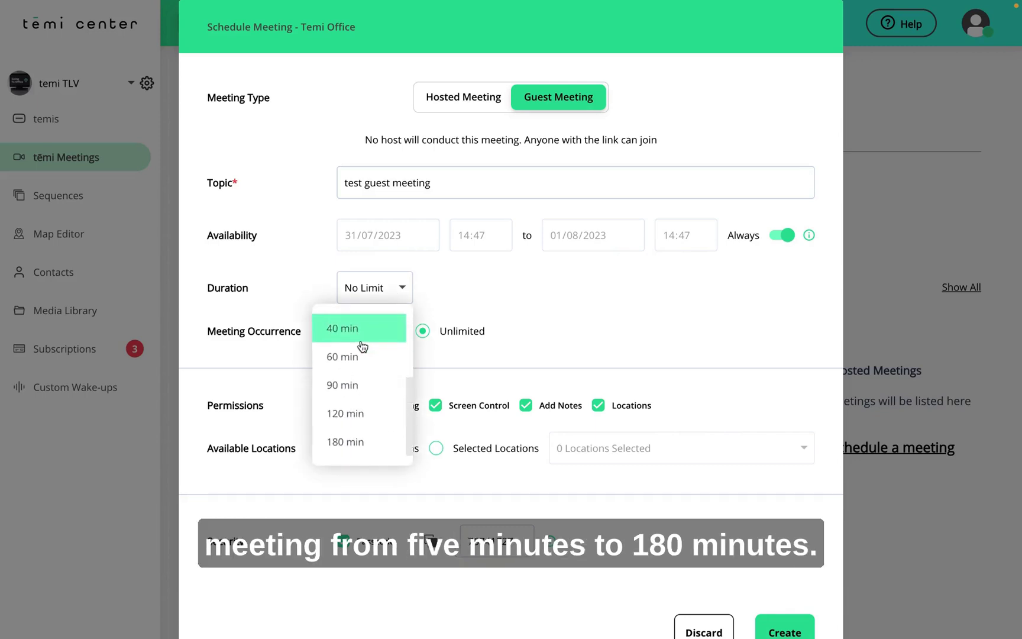
scroll(365, 343, up, 4)
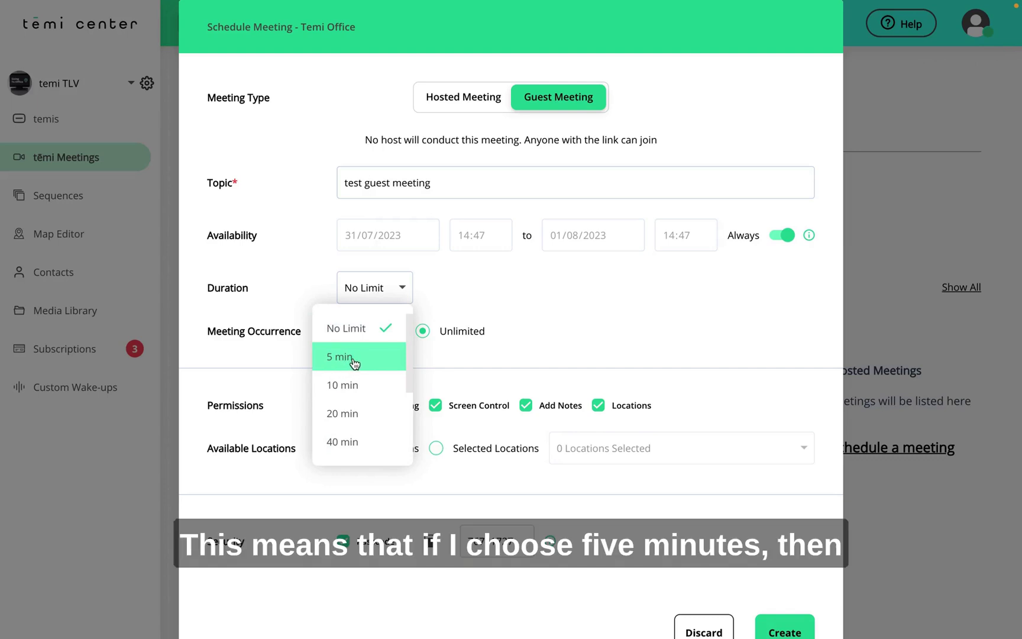
click(352, 359)
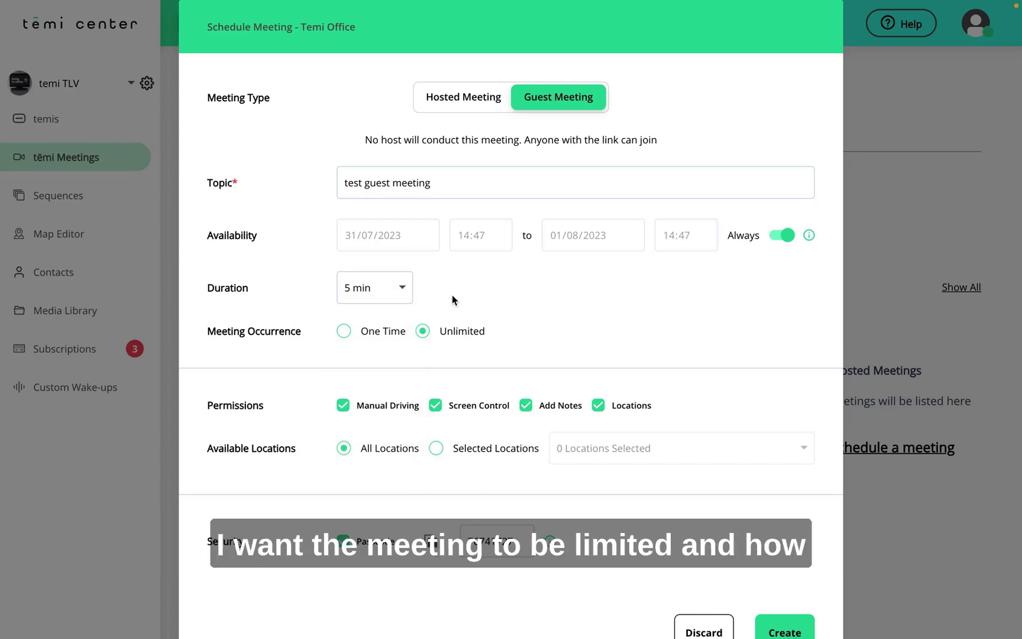
scroll(358, 336, down, 1)
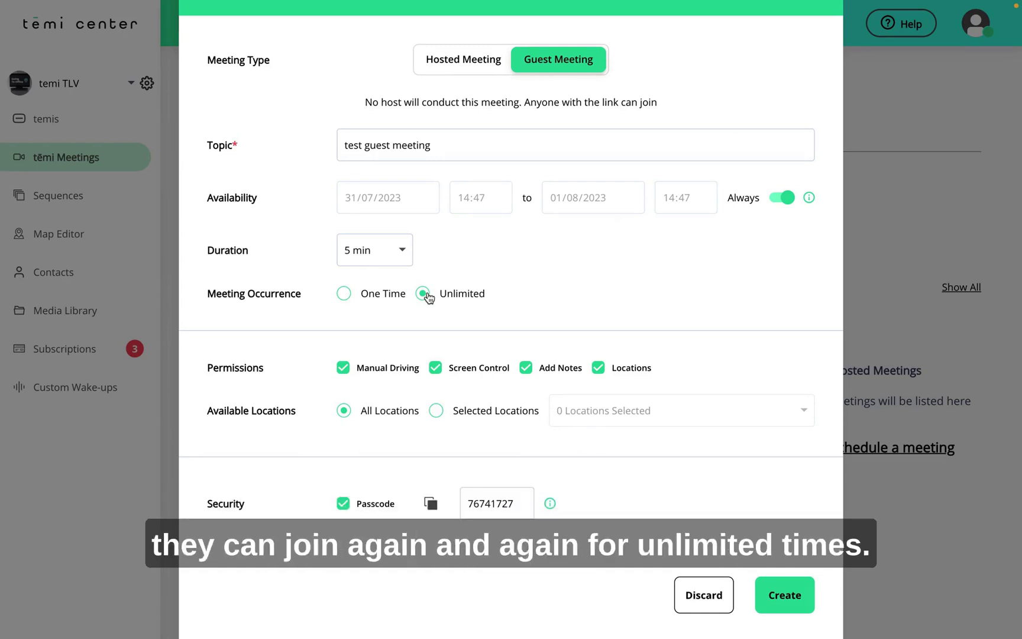
click(346, 295)
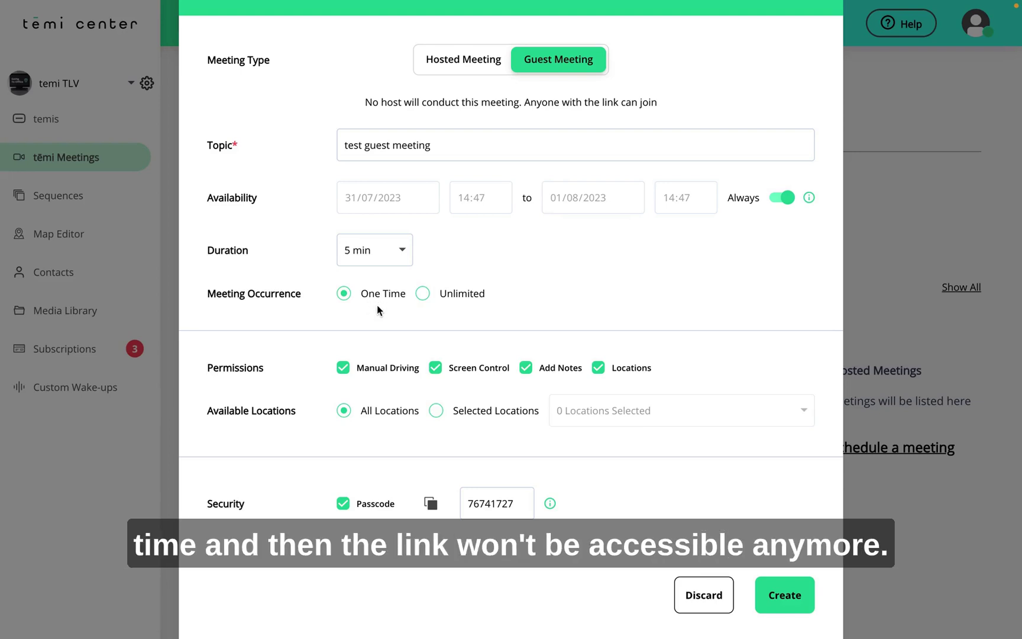
scroll(379, 310, down, 1)
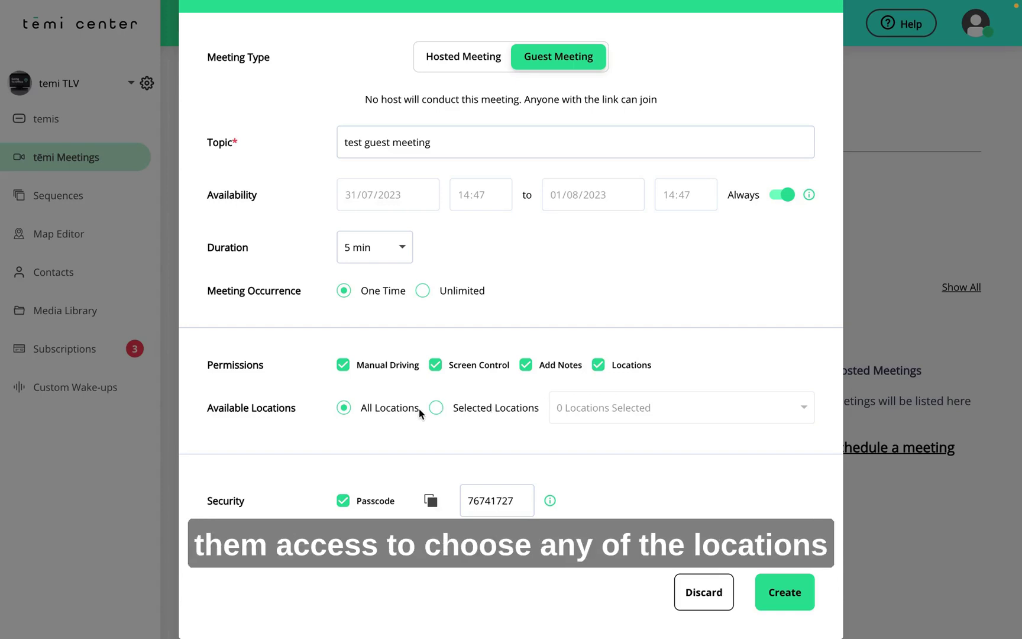
click(437, 409)
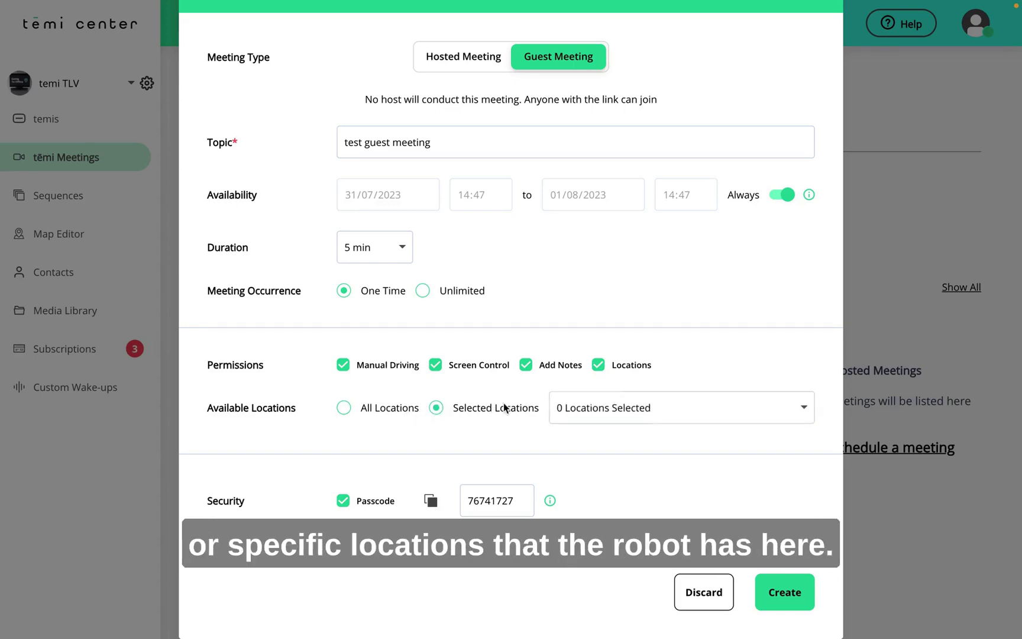
click(624, 408)
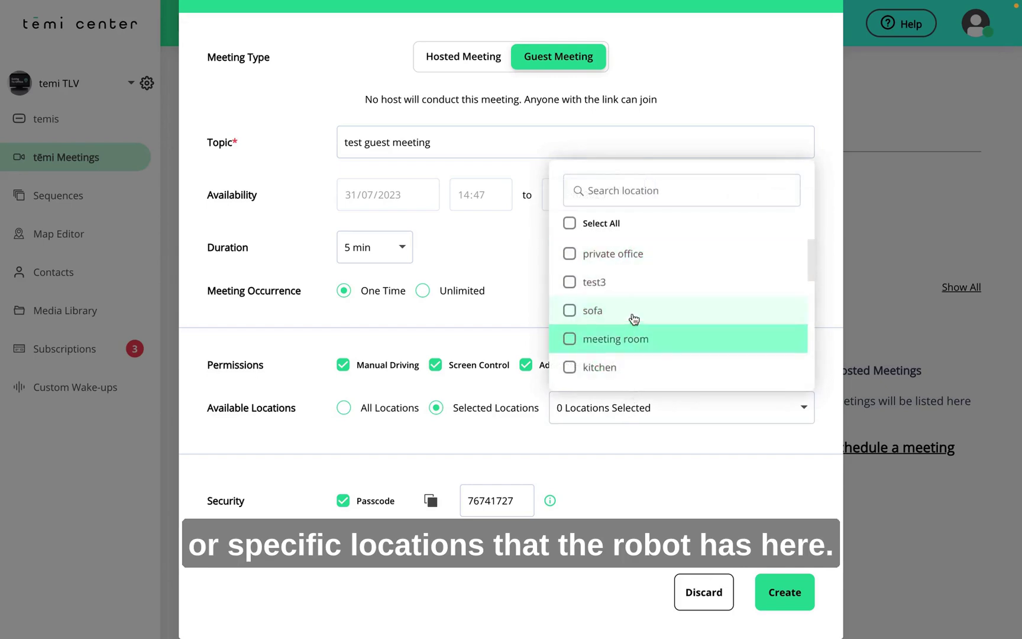
click(347, 408)
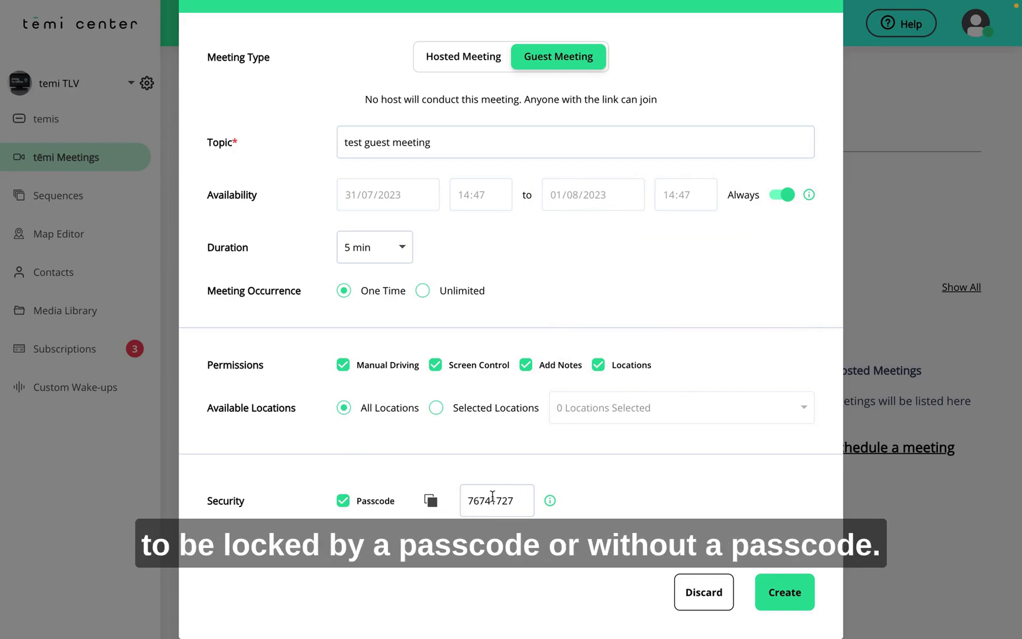
- Create the guest meeting without passcode protection and copy its meeting link
click(343, 501)
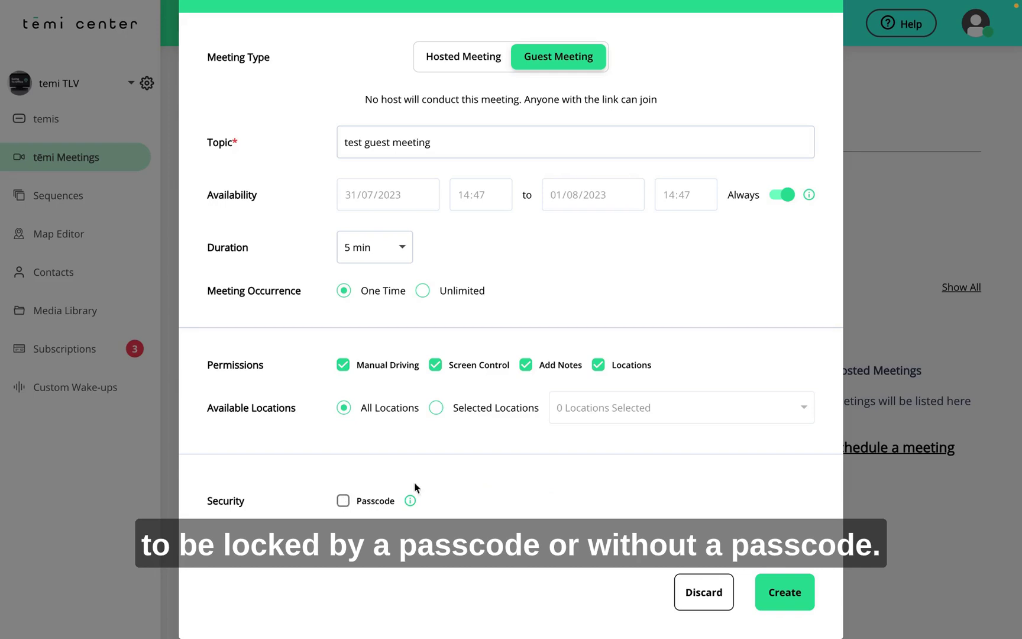
click(786, 586)
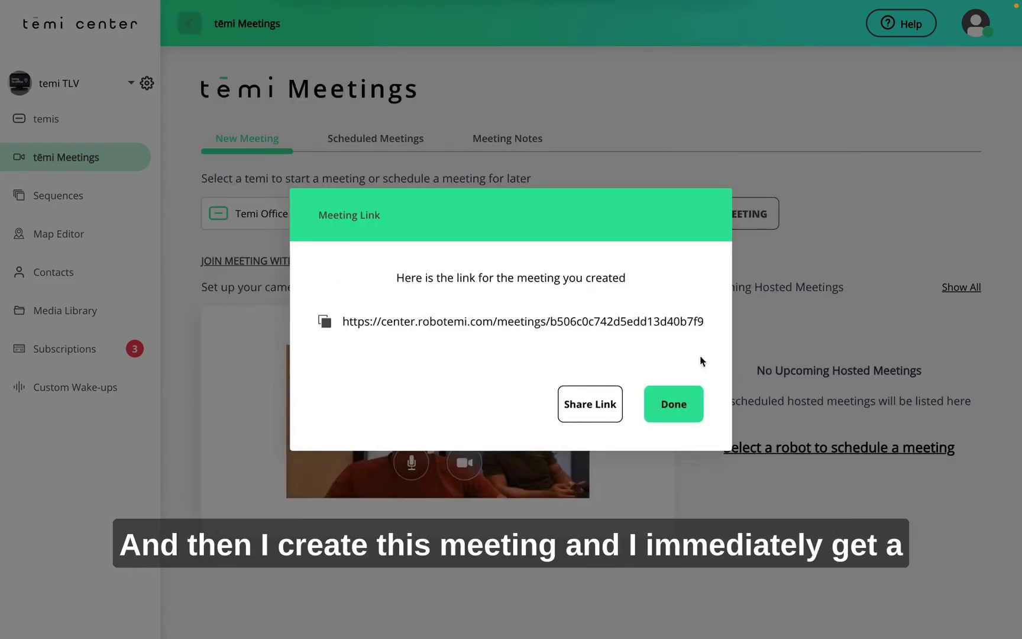
click(326, 322)
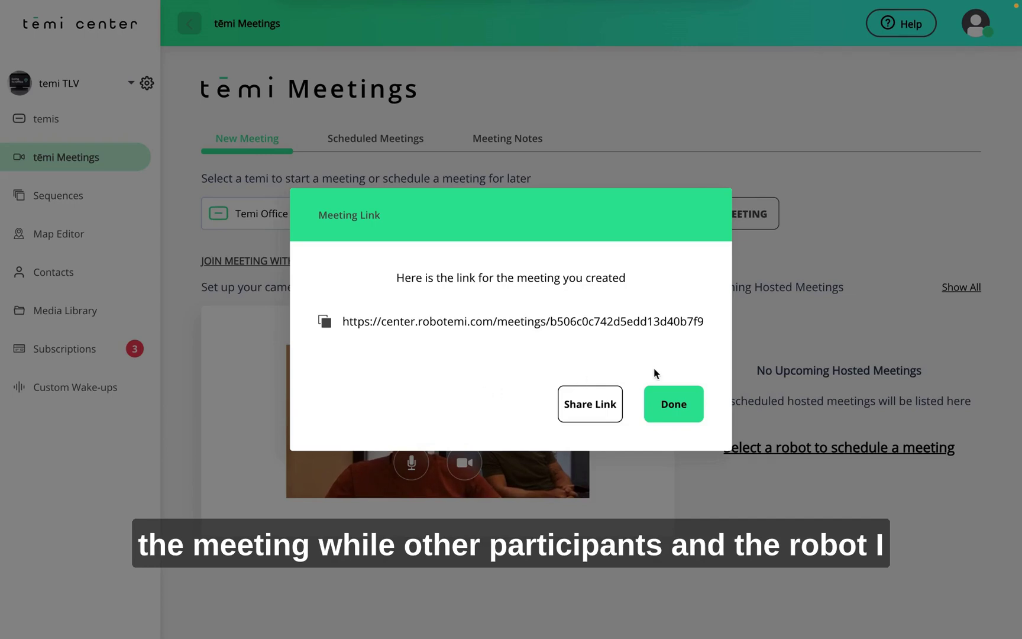
click(657, 400)
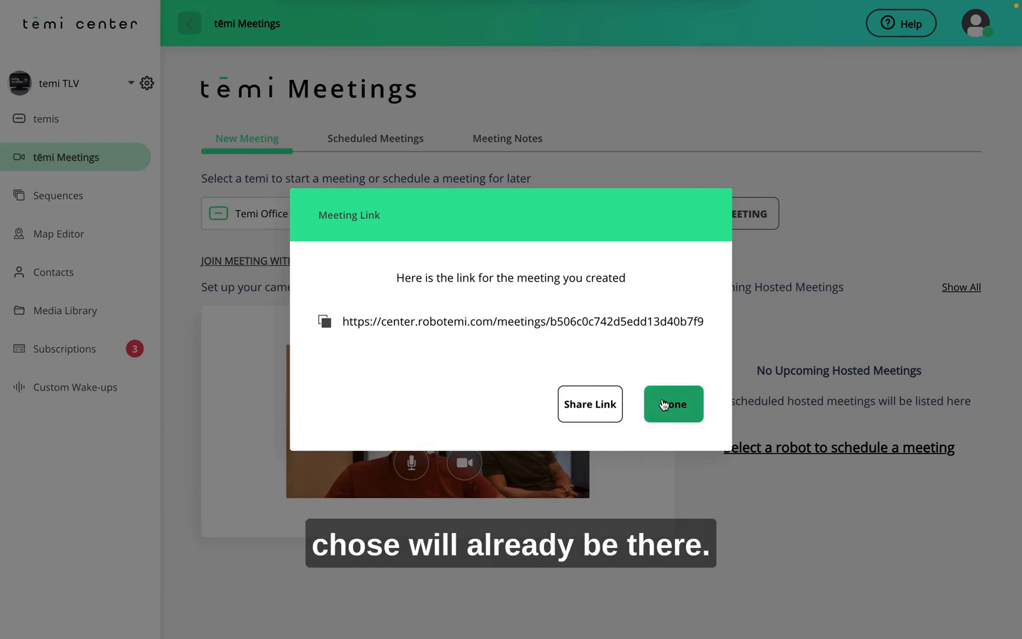
- Schedule a hosted meeting for Temi Office with the topic "test hosted meeting", keeping the default availability
click(728, 224)
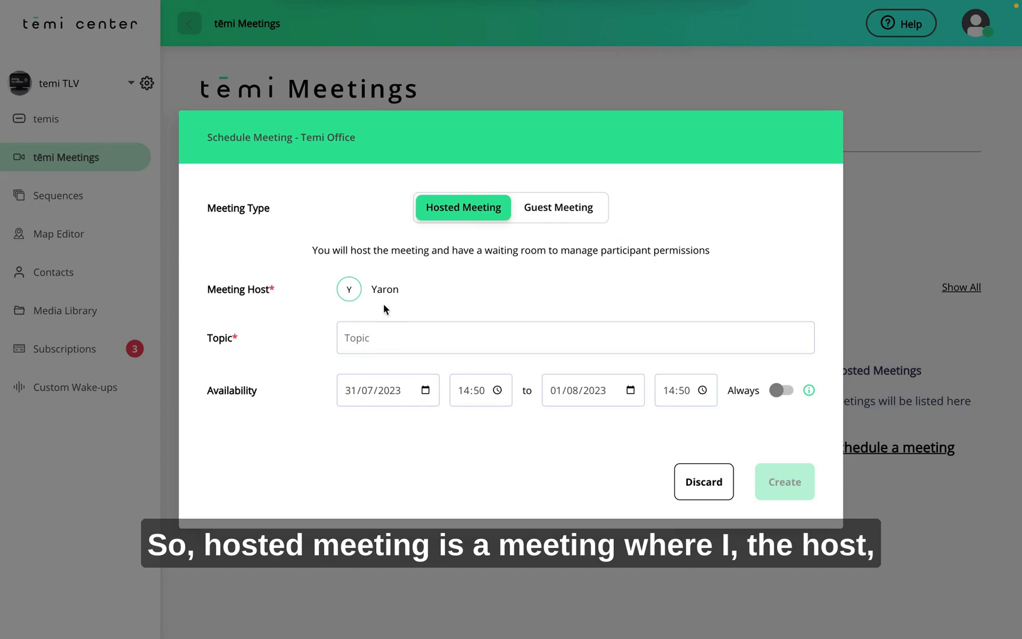
click(382, 338)
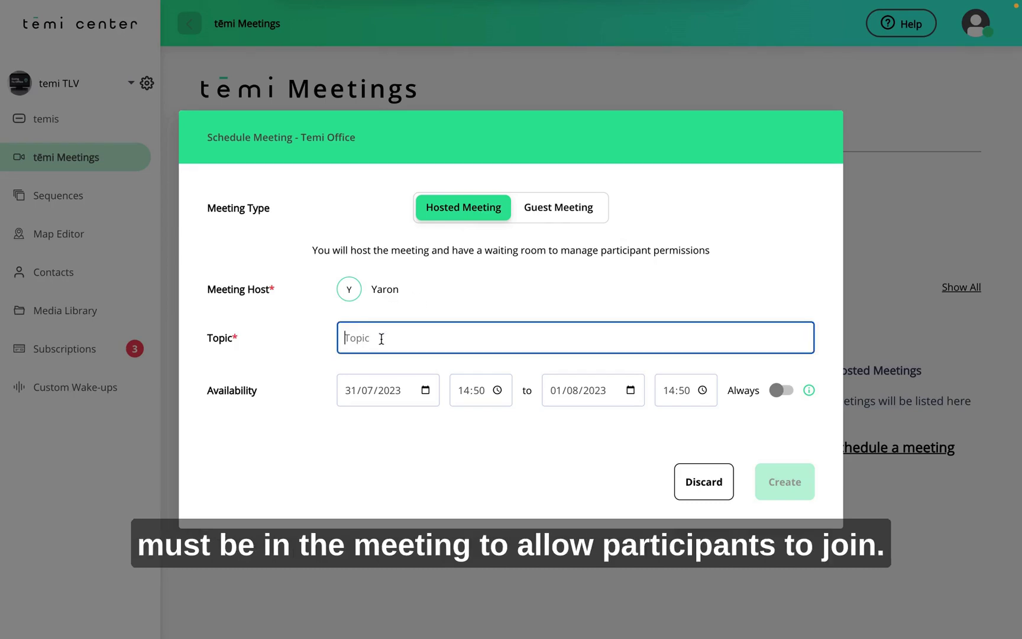
text(test ho)
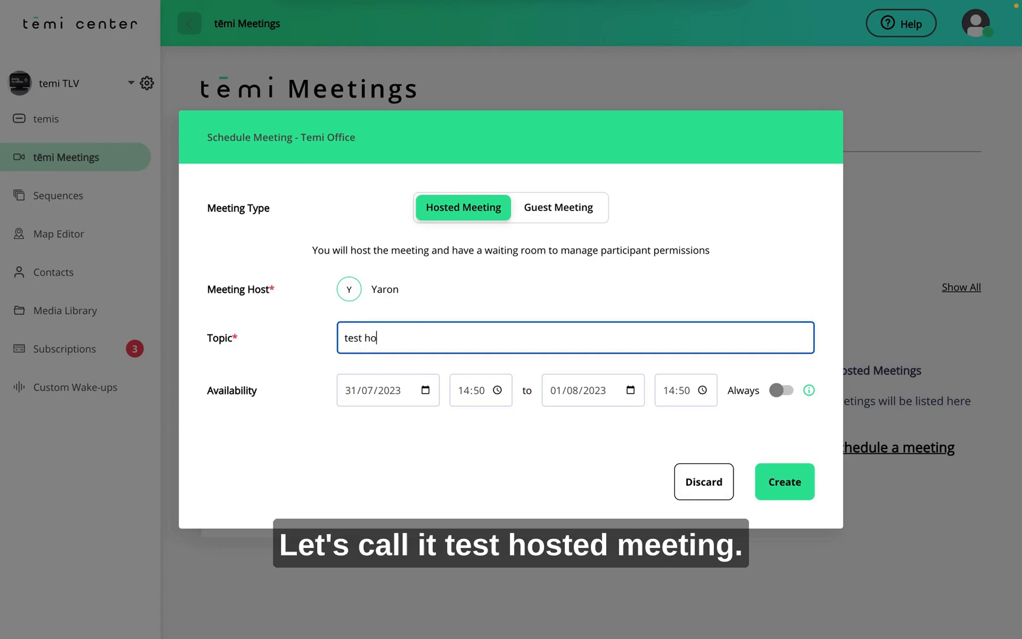
text(sted meeting)
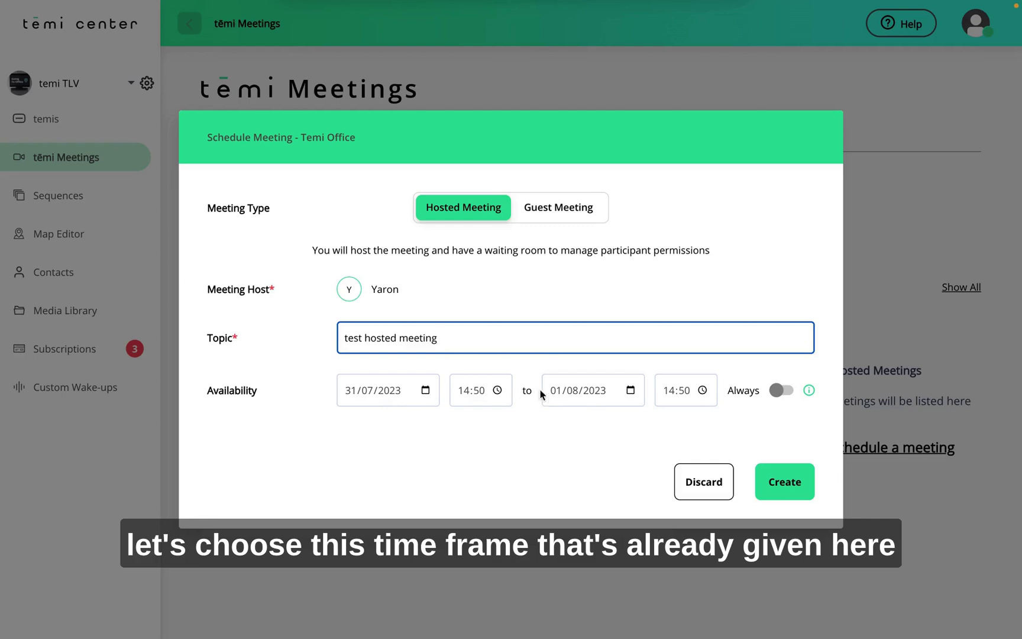
click(780, 490)
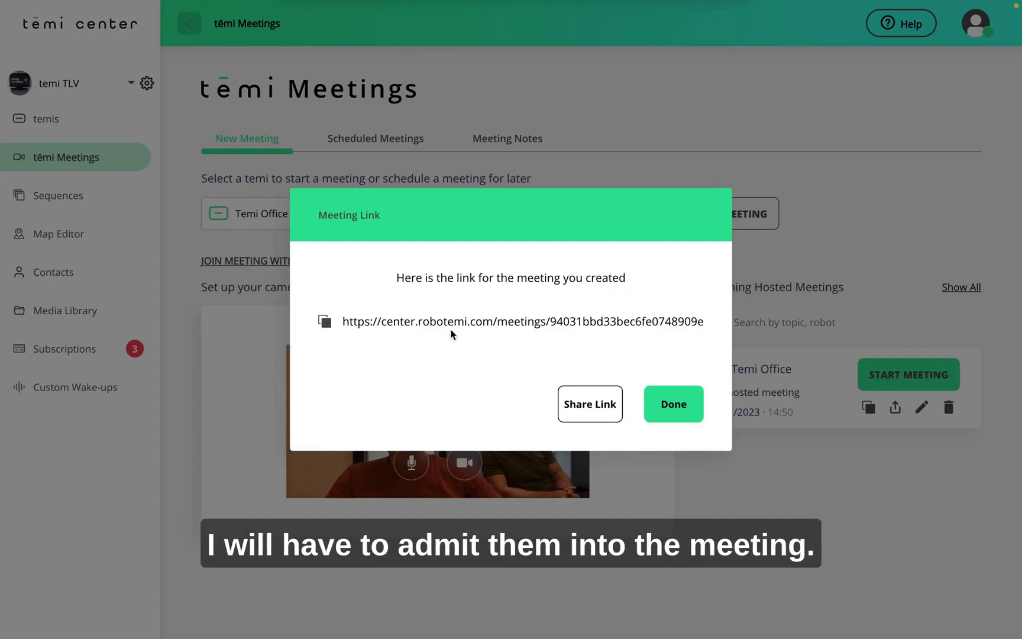
click(673, 405)
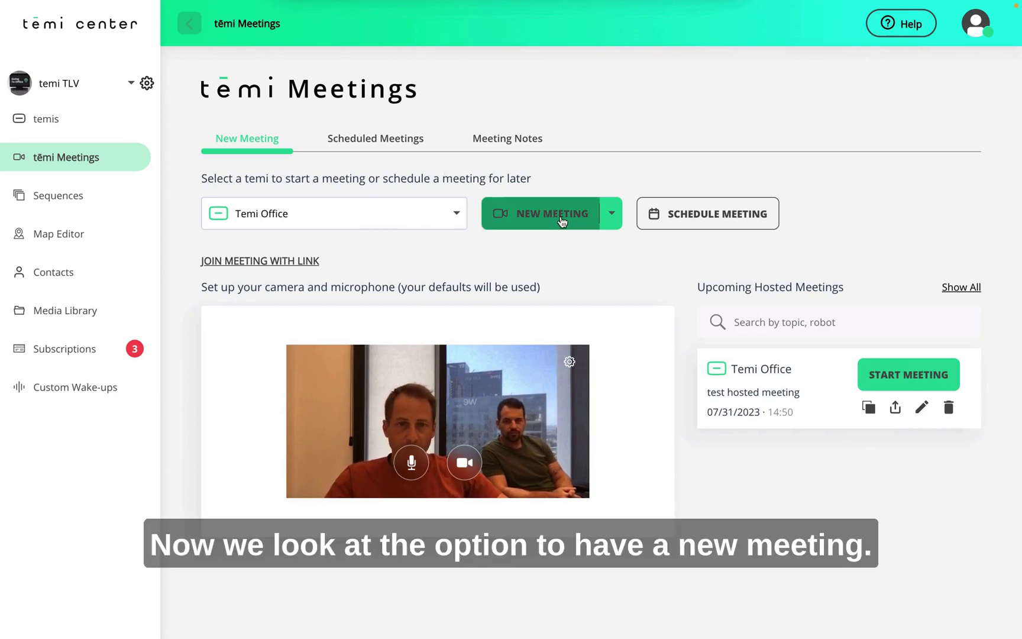
- Copy the link for a new instant meeting with Temi Office
click(612, 214)
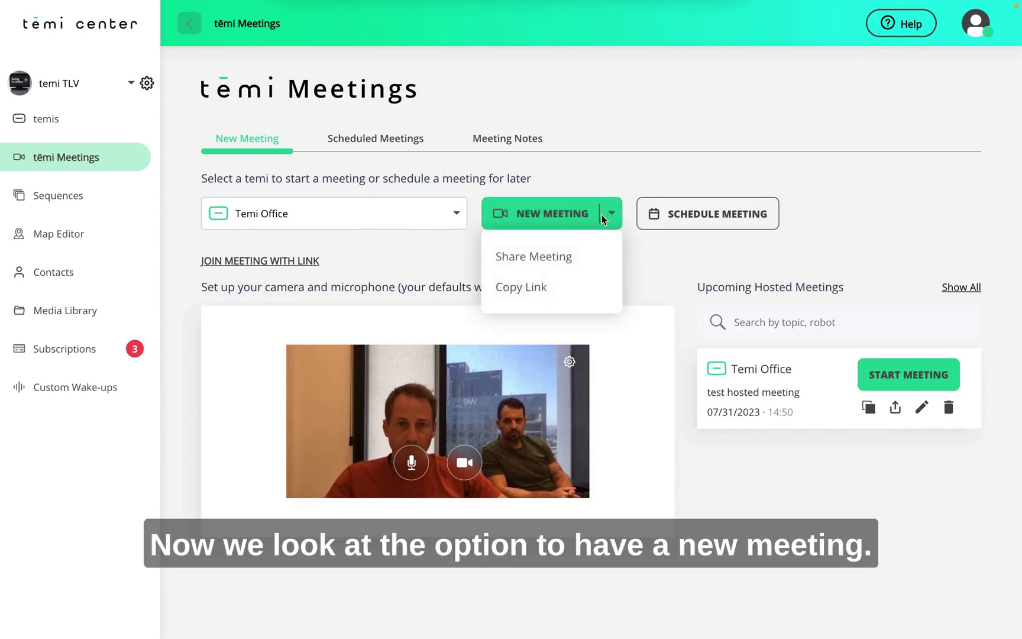
click(613, 212)
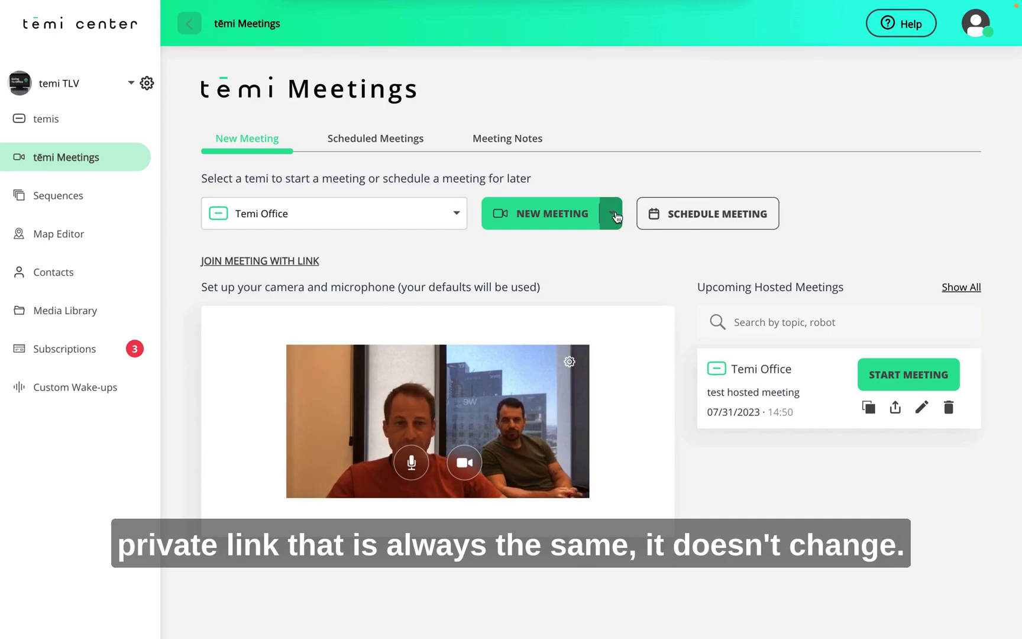
click(613, 216)
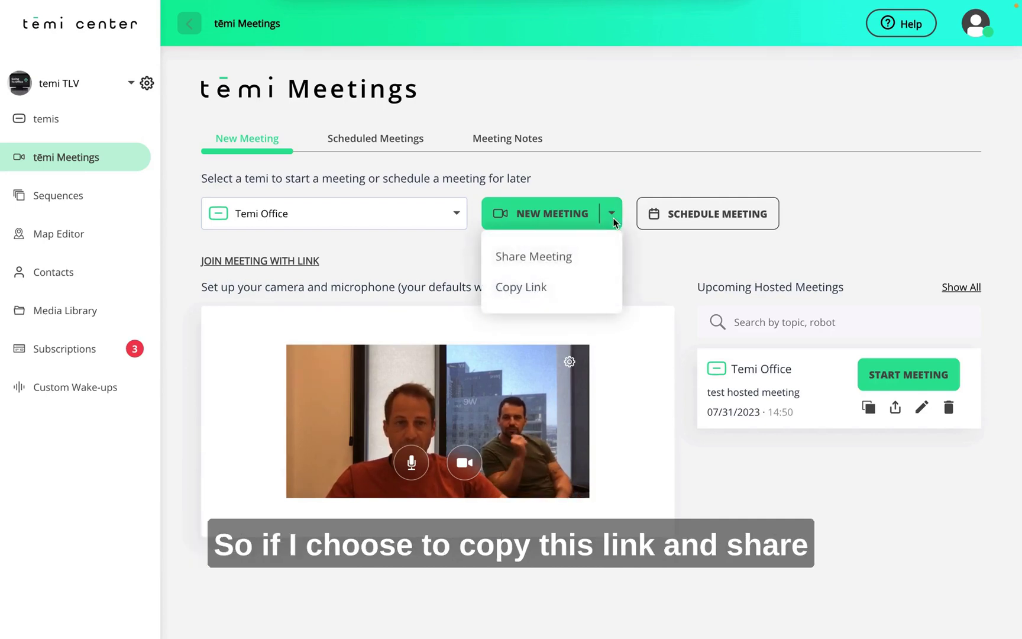
click(543, 288)
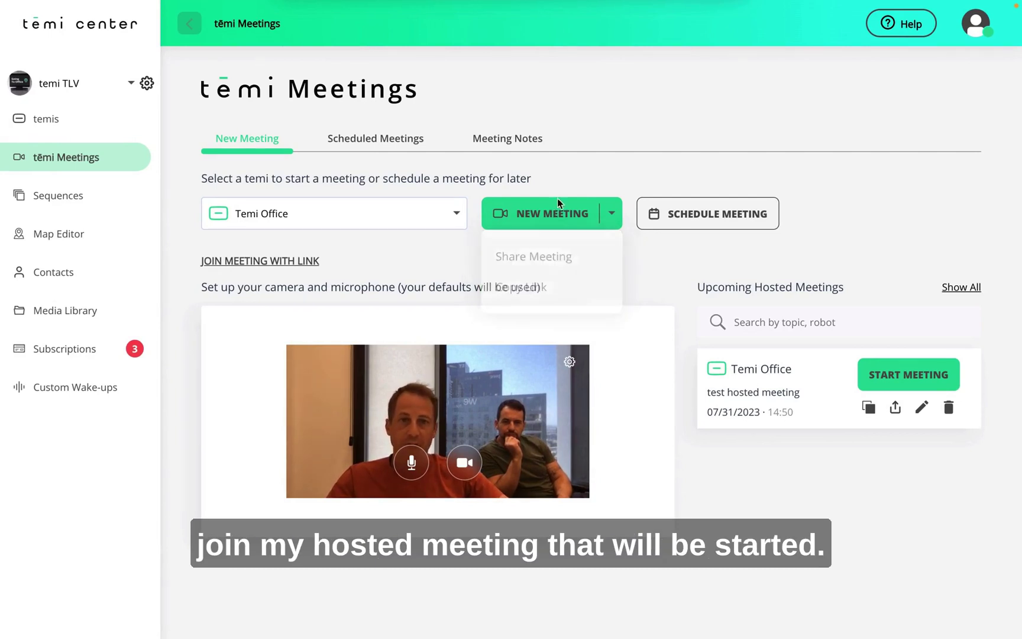
- Start a new meeting with the Temi Office robot immediately
click(611, 213)
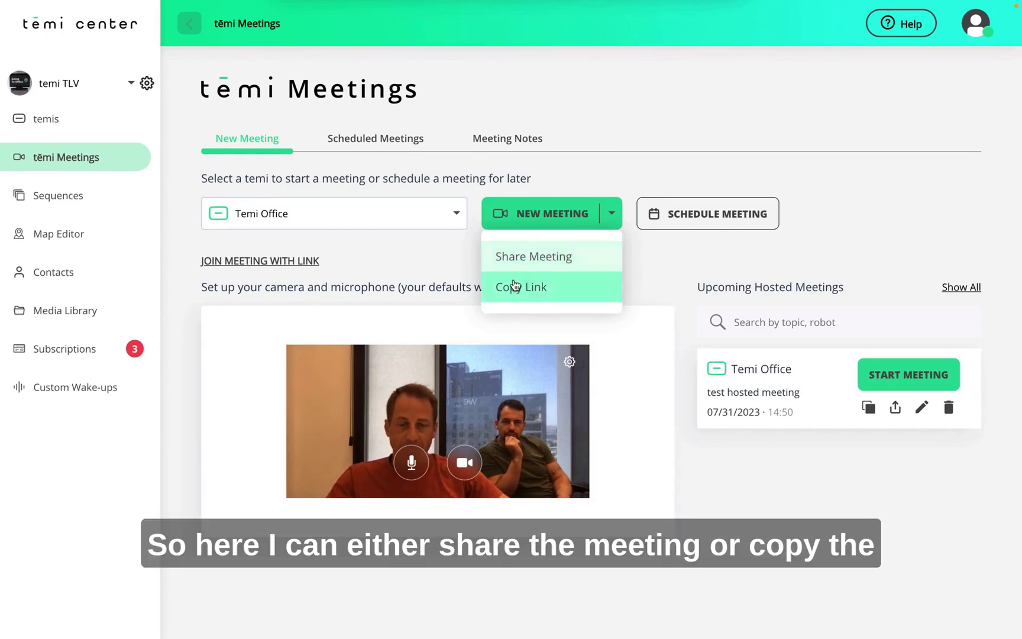
click(596, 169)
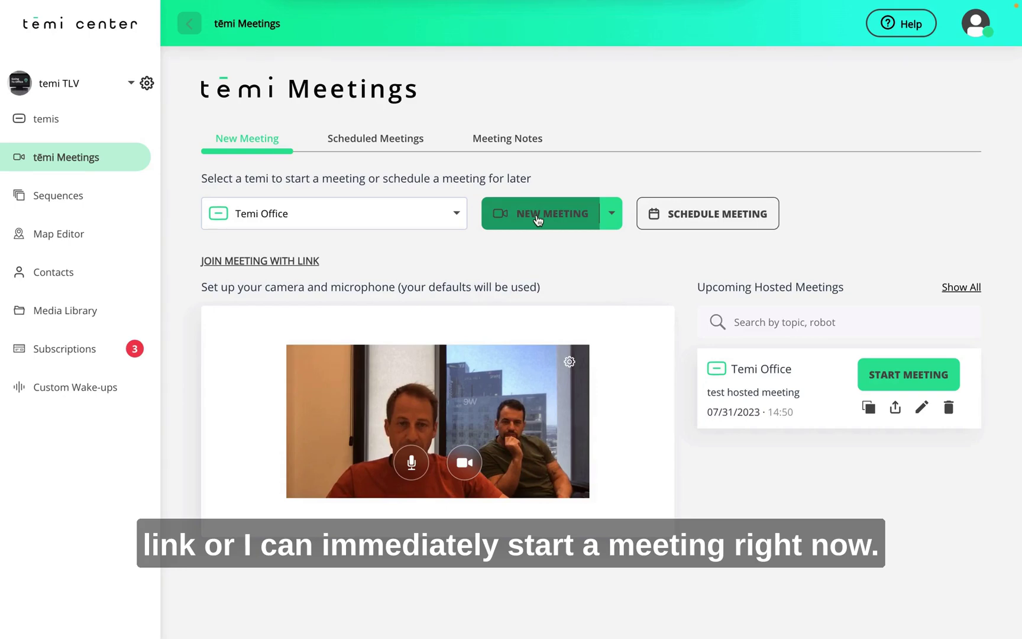
click(537, 218)
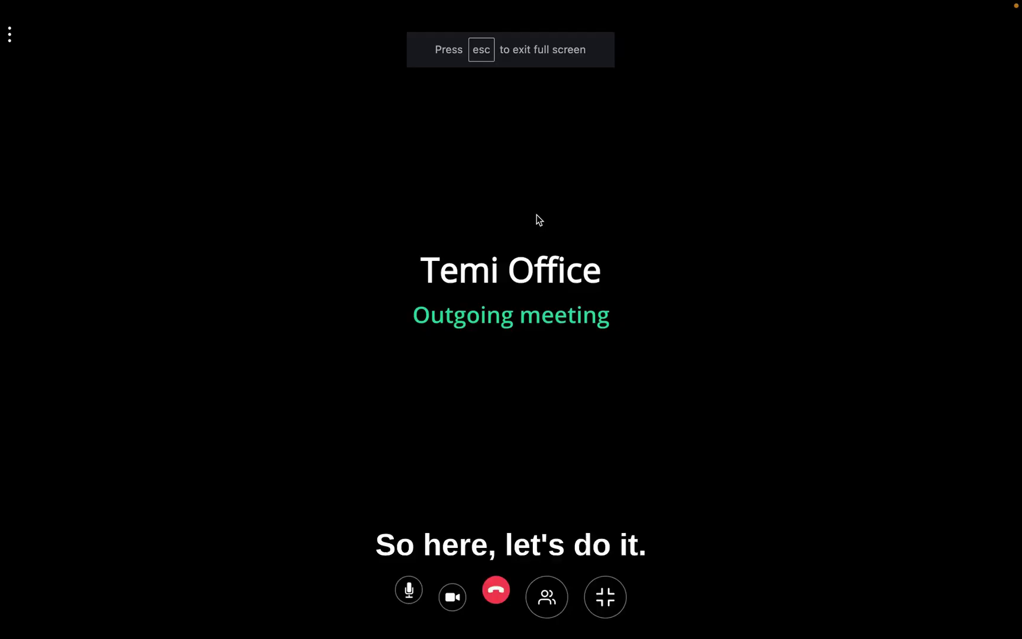
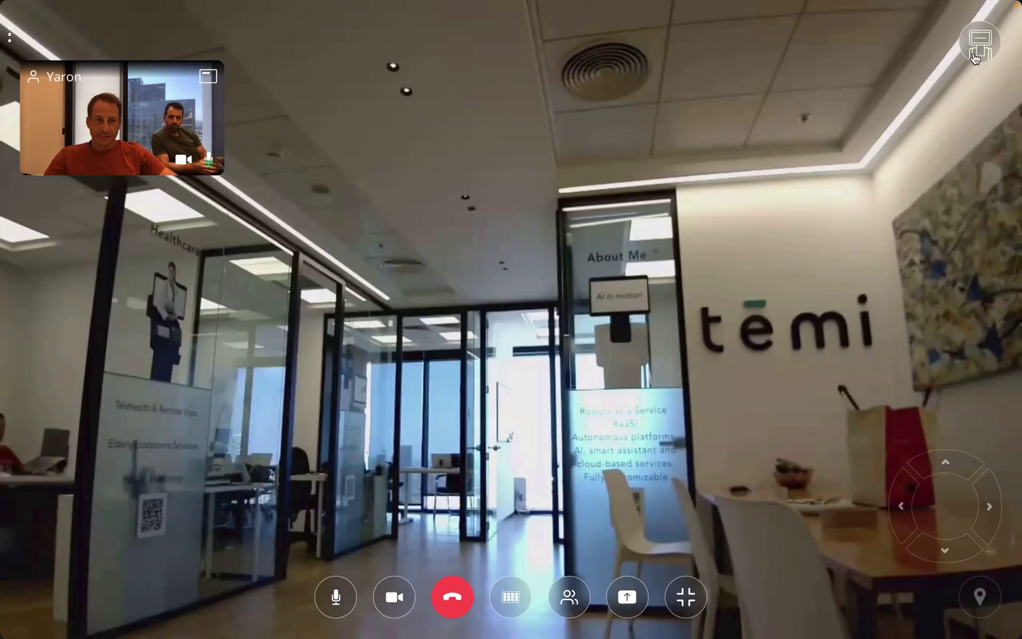
- Silence the call by muting the robot, setting its volume to 0, and muting the host's own microphone
click(980, 42)
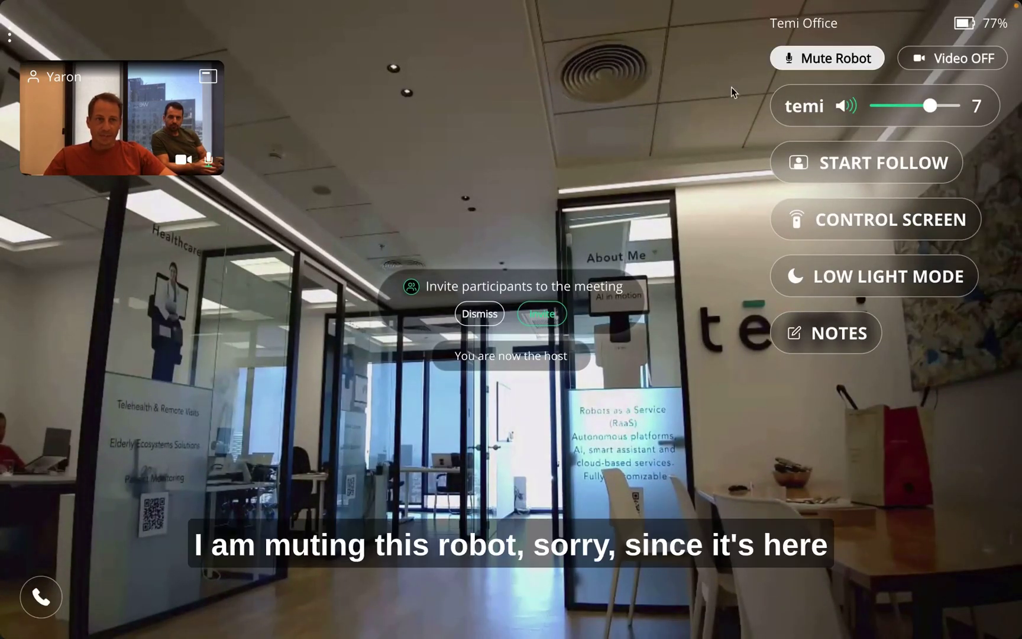
click(780, 59)
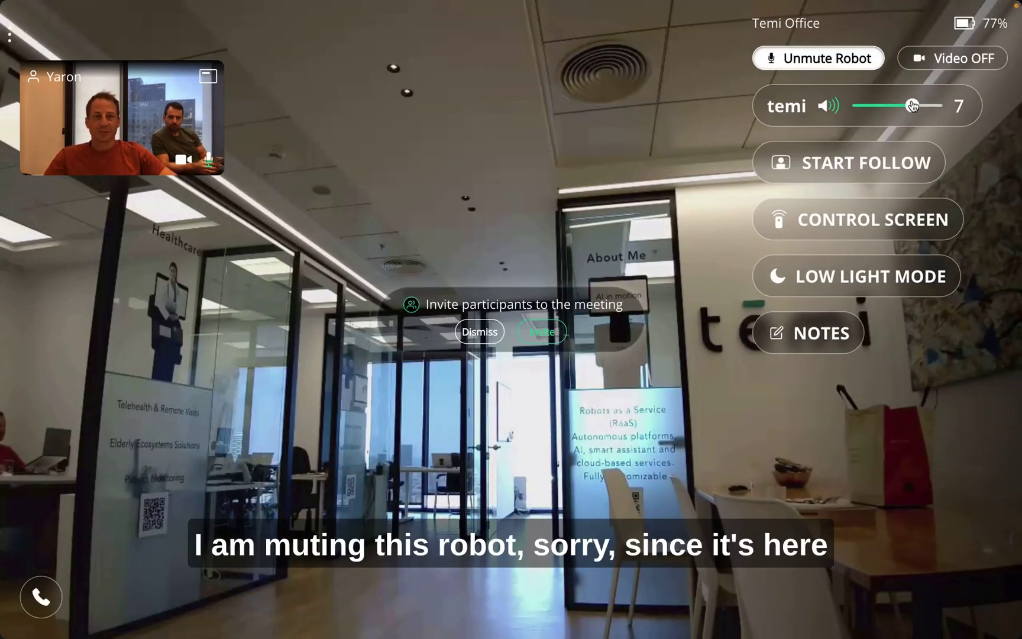
drag(912, 105, 826, 108)
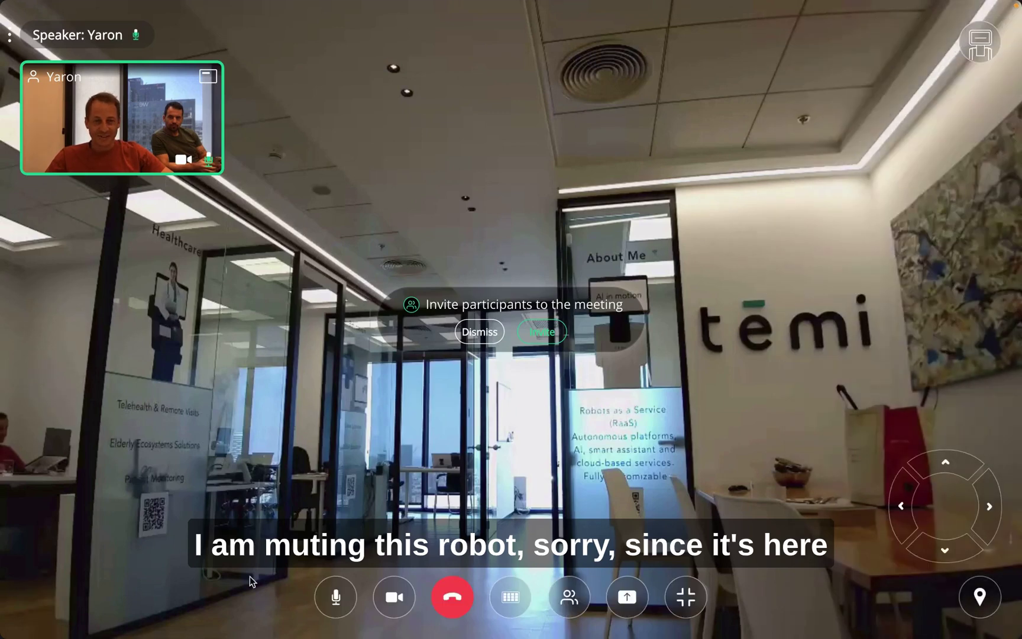
click(338, 598)
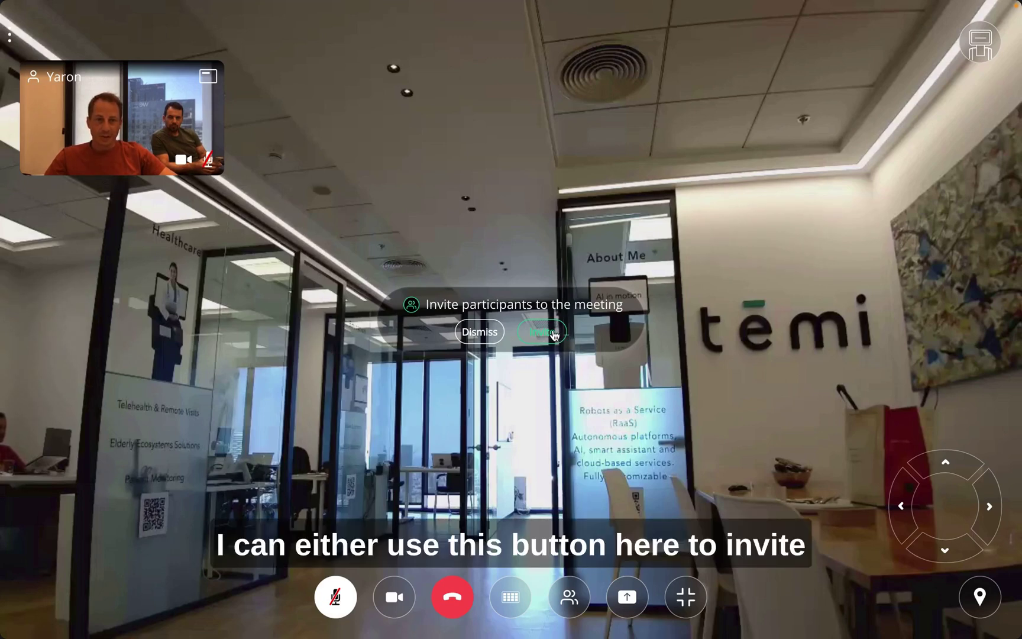
- Dismiss the invitation prompt, find a contact among the available users by first name, and invite them to the meeting
click(480, 332)
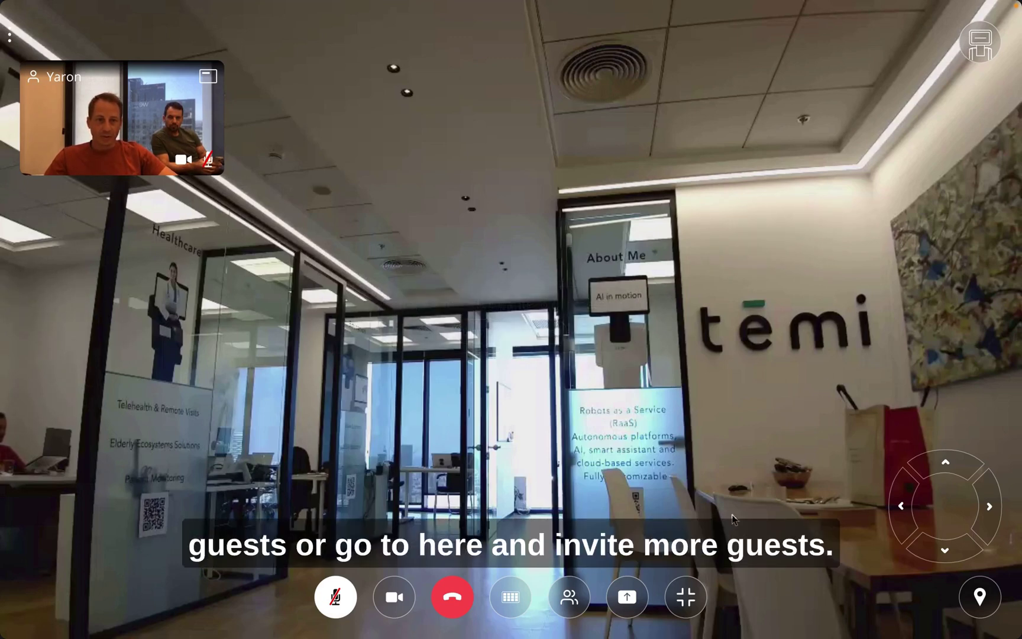
click(569, 597)
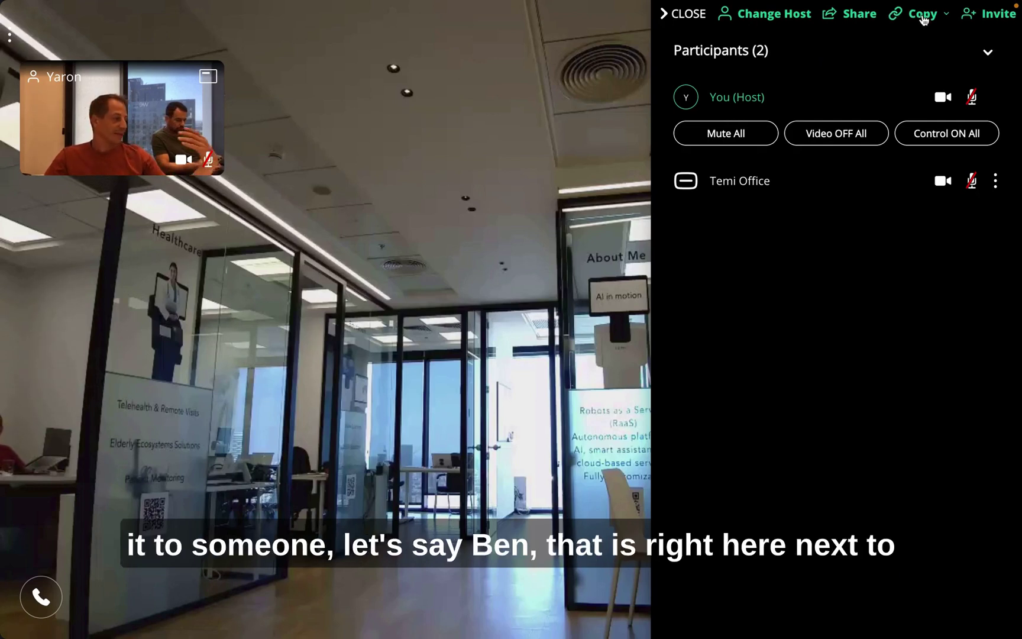
click(986, 20)
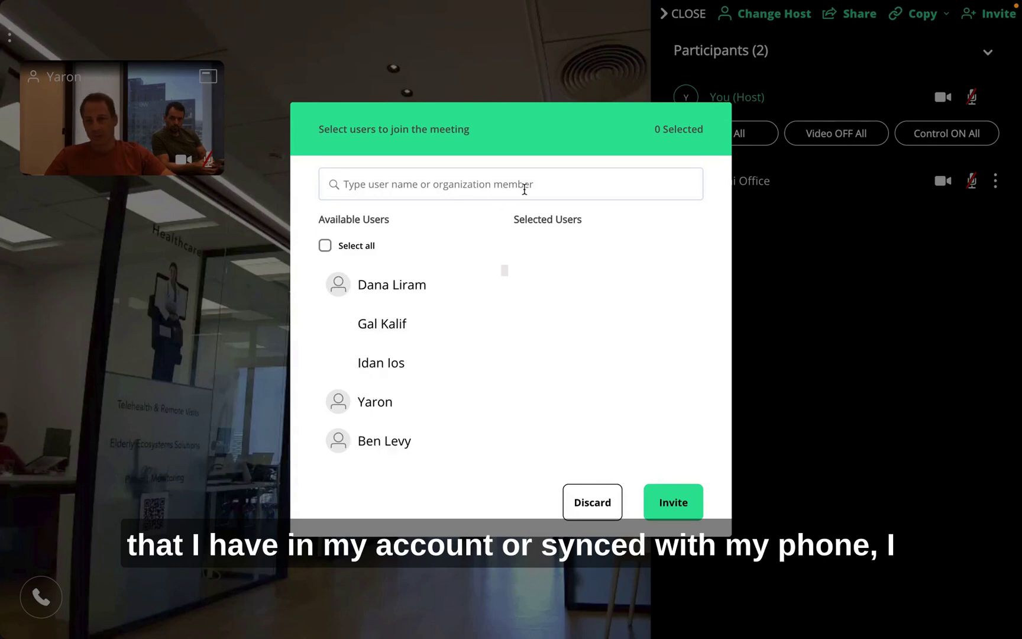
text(ben)
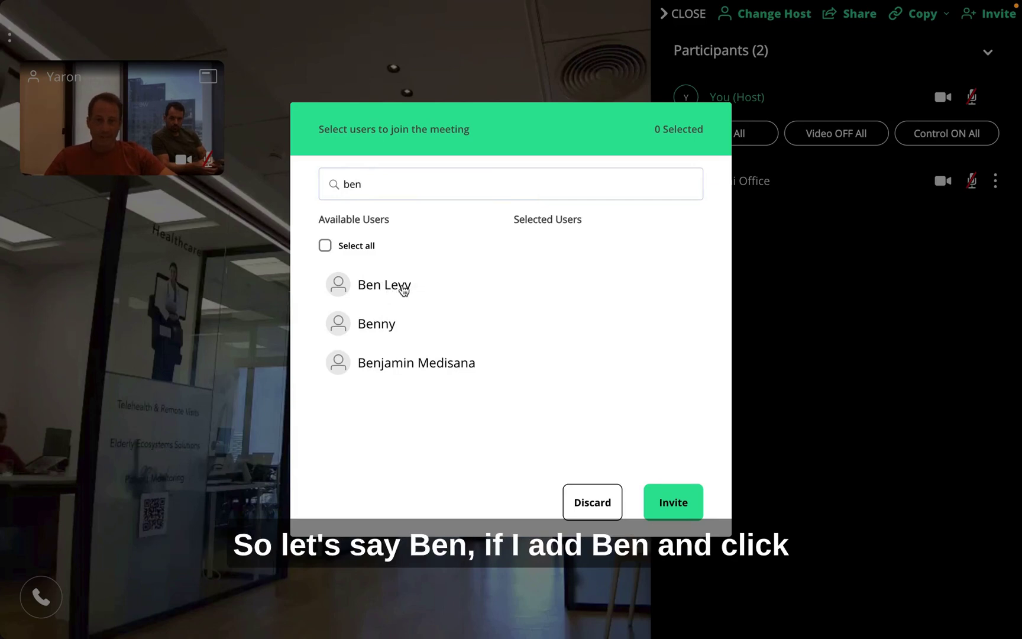
click(340, 292)
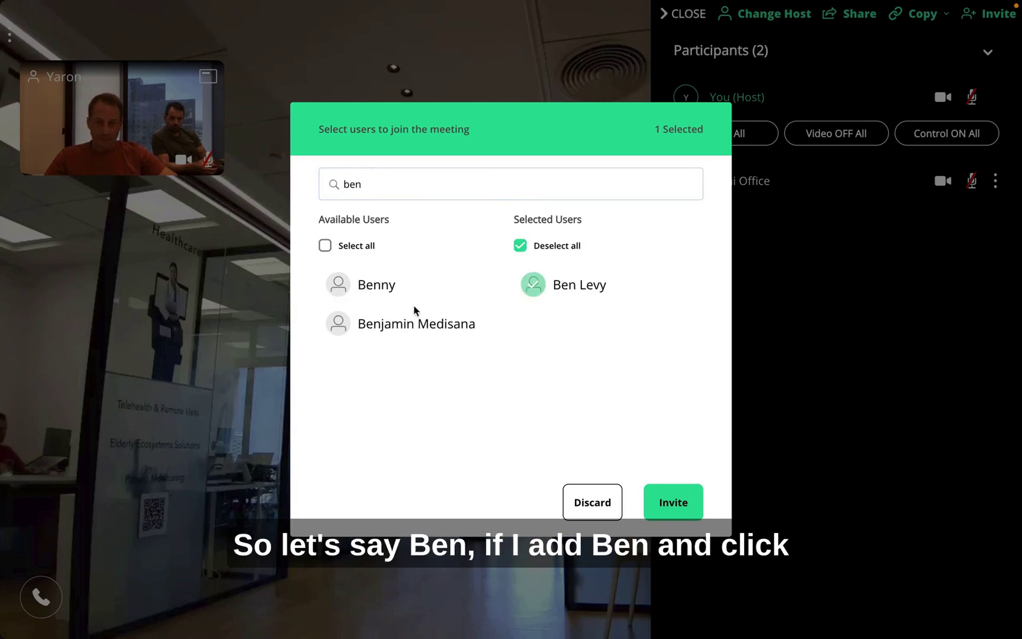
click(674, 502)
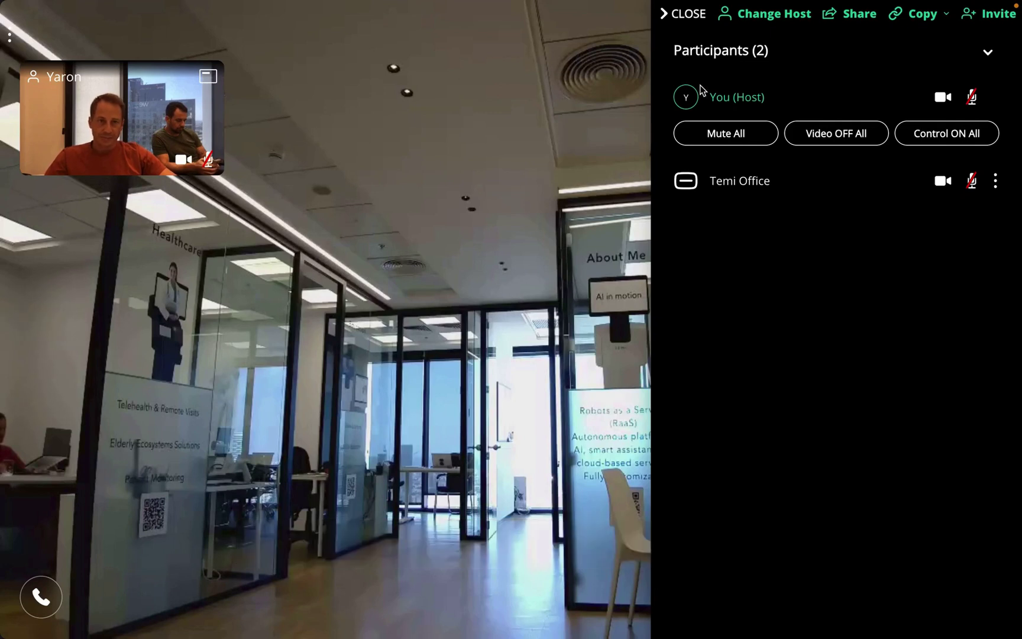
click(667, 14)
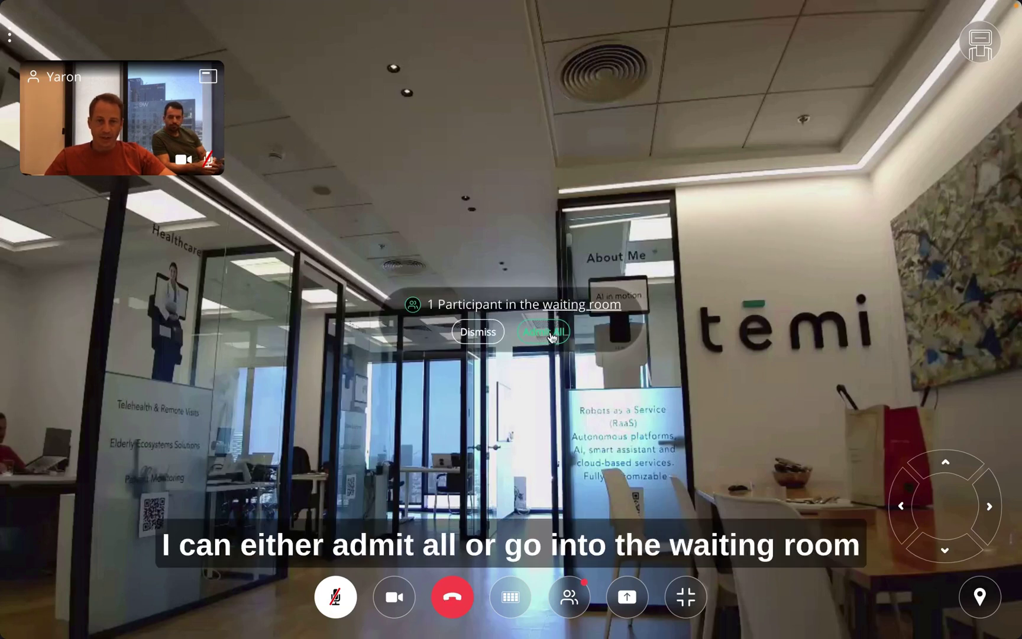
- Admit the waiting guest to the meeting and reposition the robot within the office view
click(582, 305)
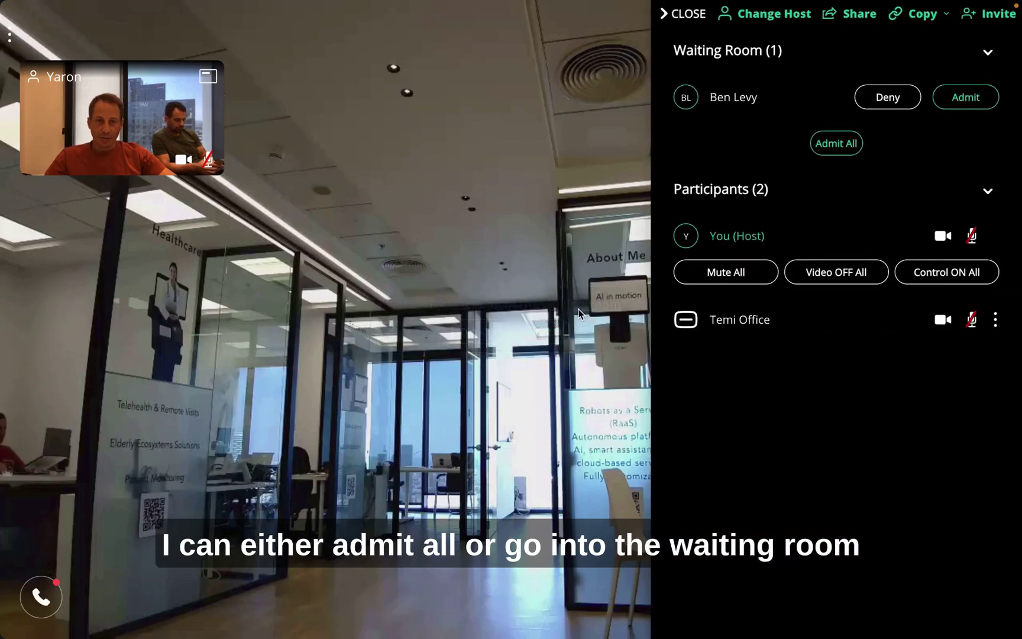
click(961, 101)
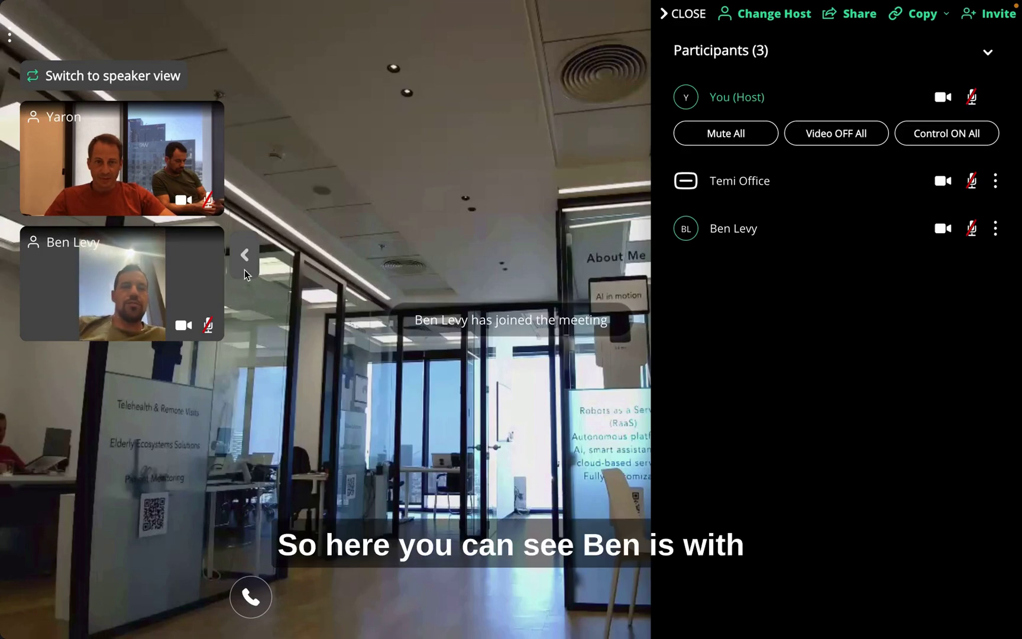
click(509, 169)
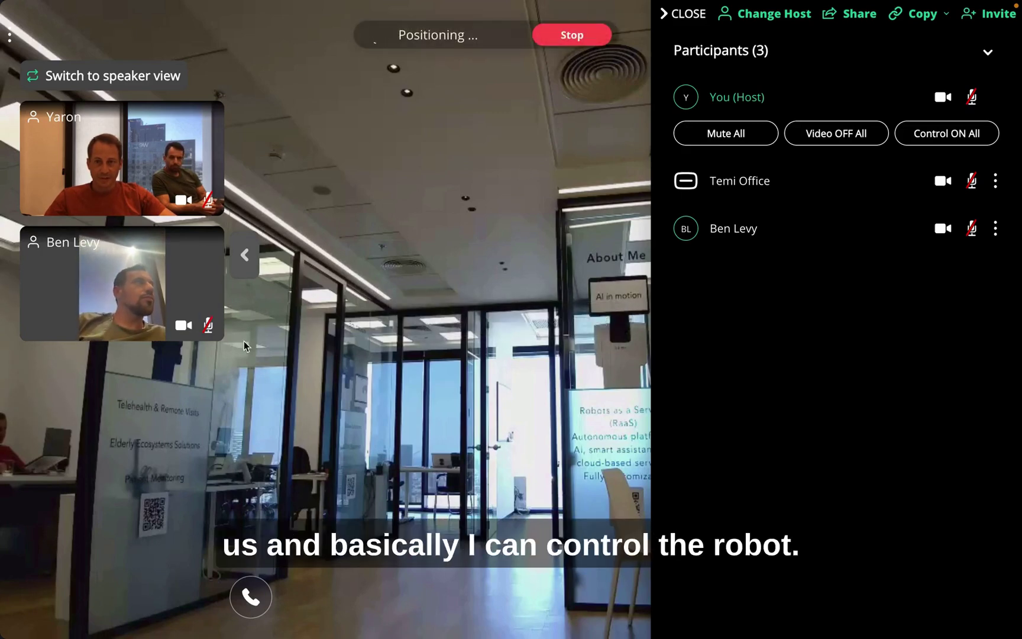
click(684, 18)
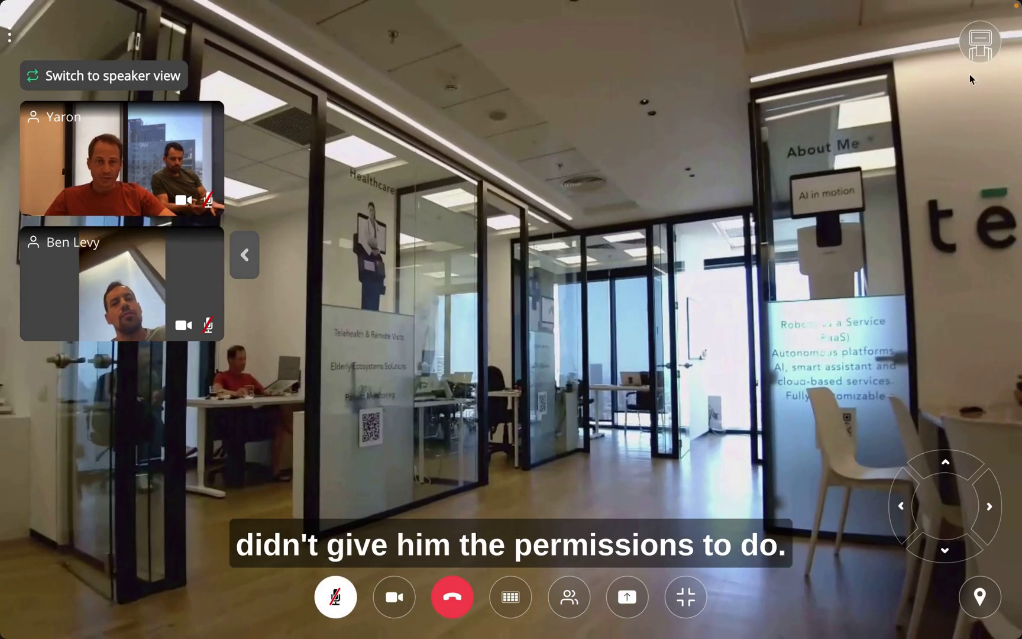
- Review the robot's settings, the host controls for all participants, and the individual options for the guest
click(981, 47)
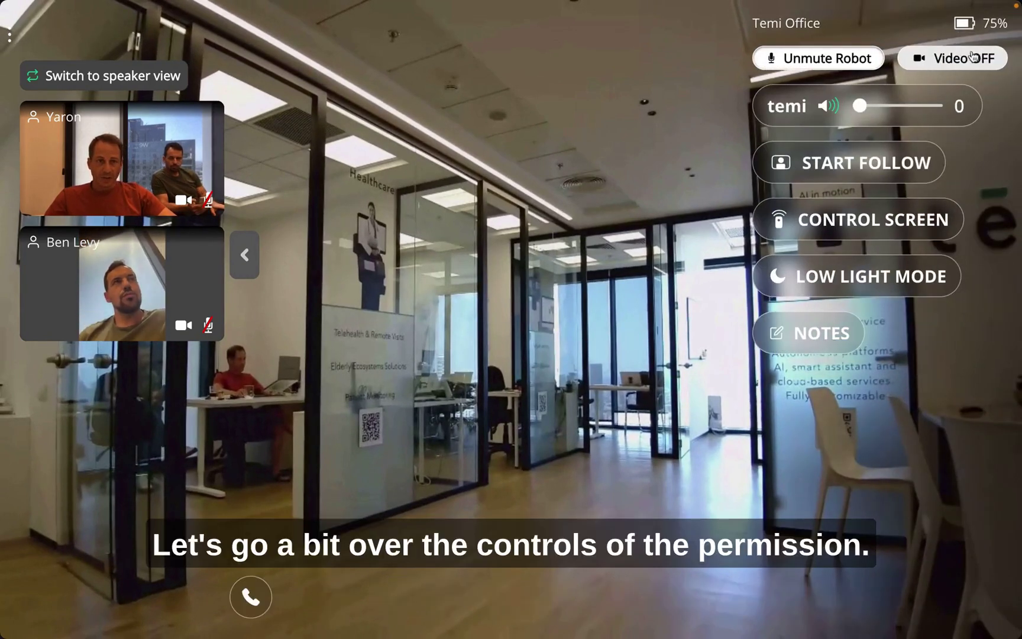
click(625, 144)
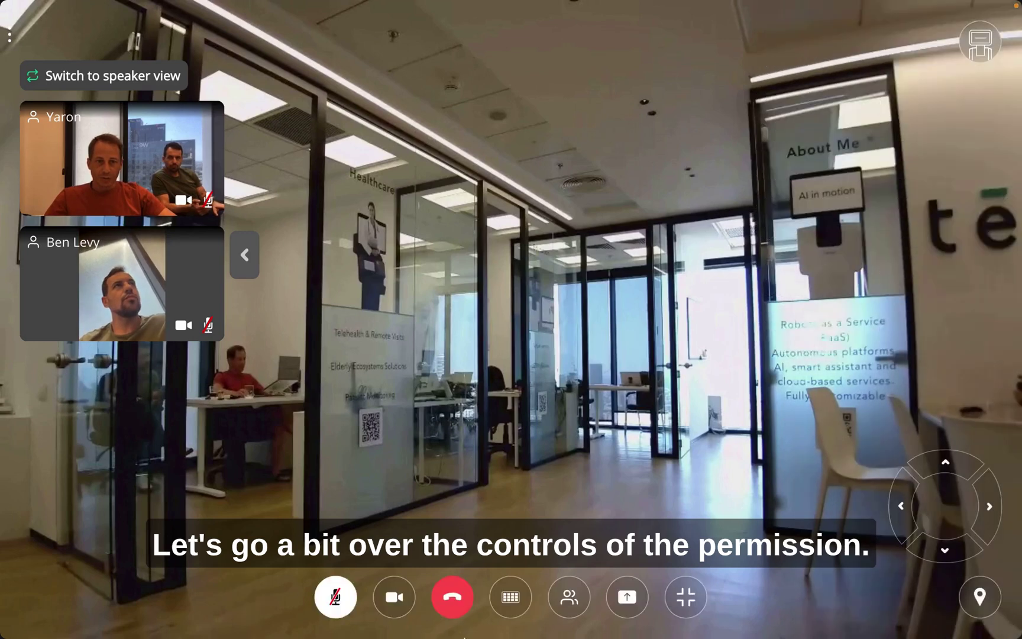
click(568, 597)
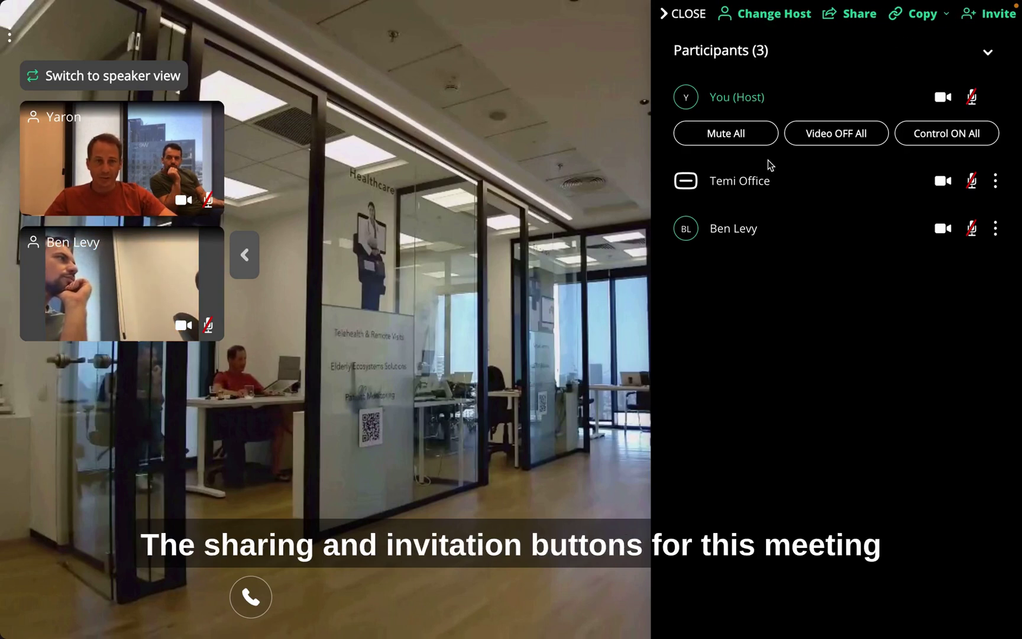
click(996, 231)
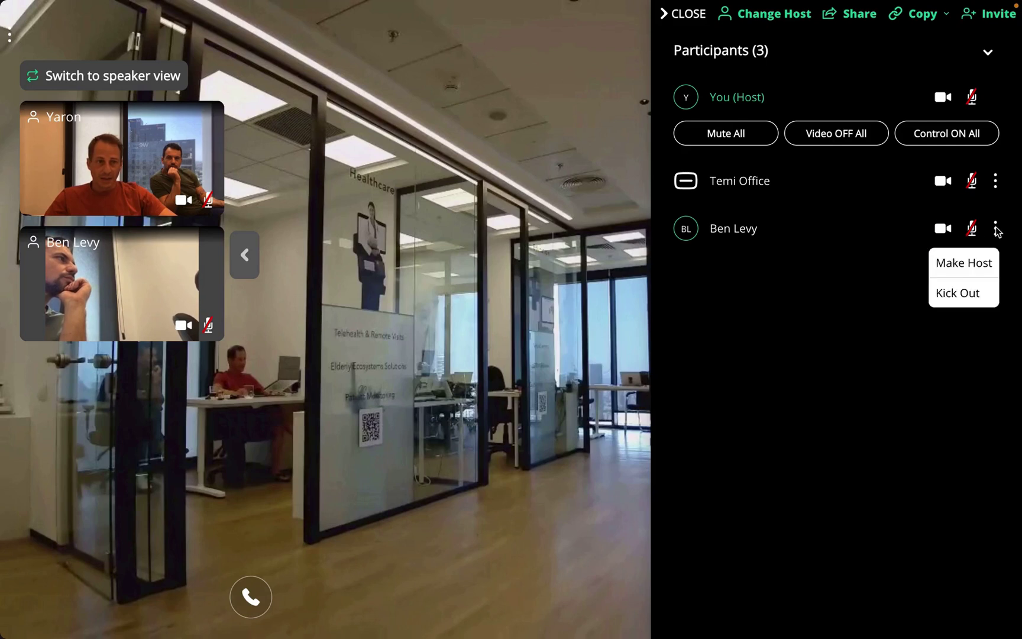
click(895, 241)
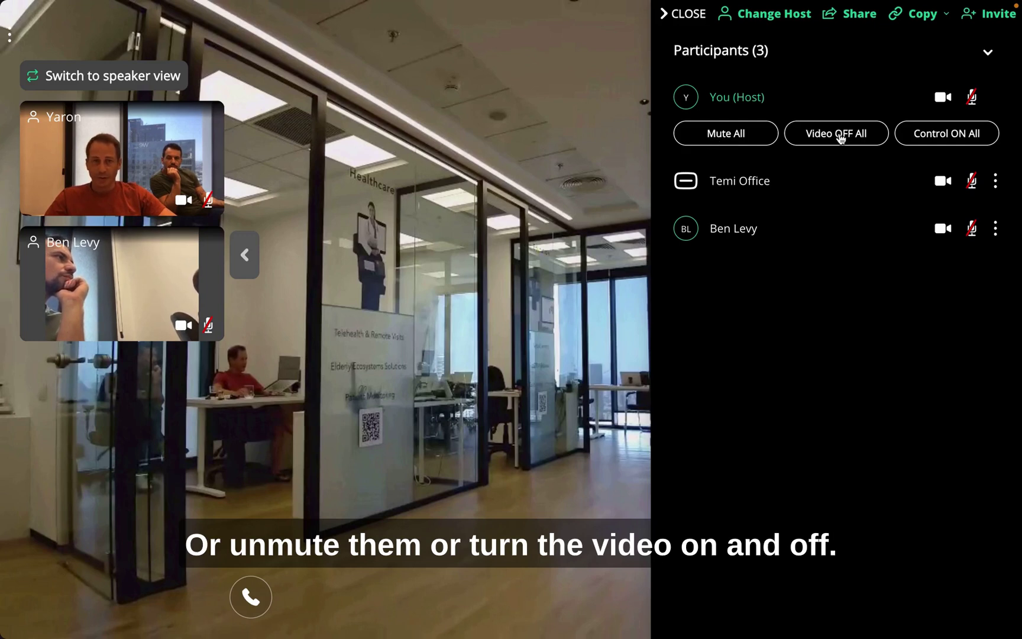
click(949, 137)
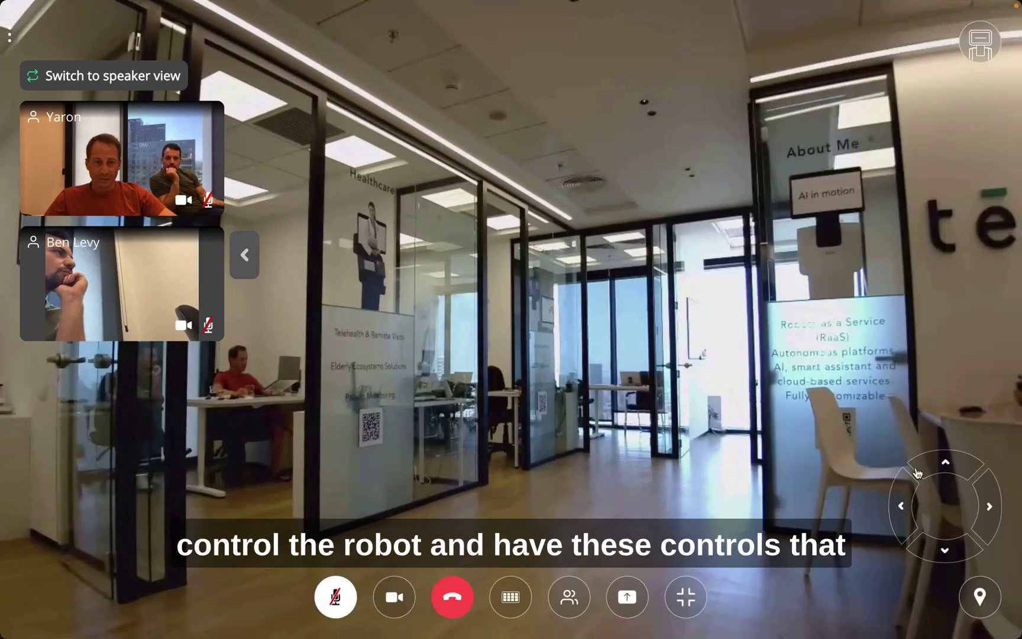
- Show the robot's saved locations and aim its camera down toward the floor by the glass offices
click(979, 597)
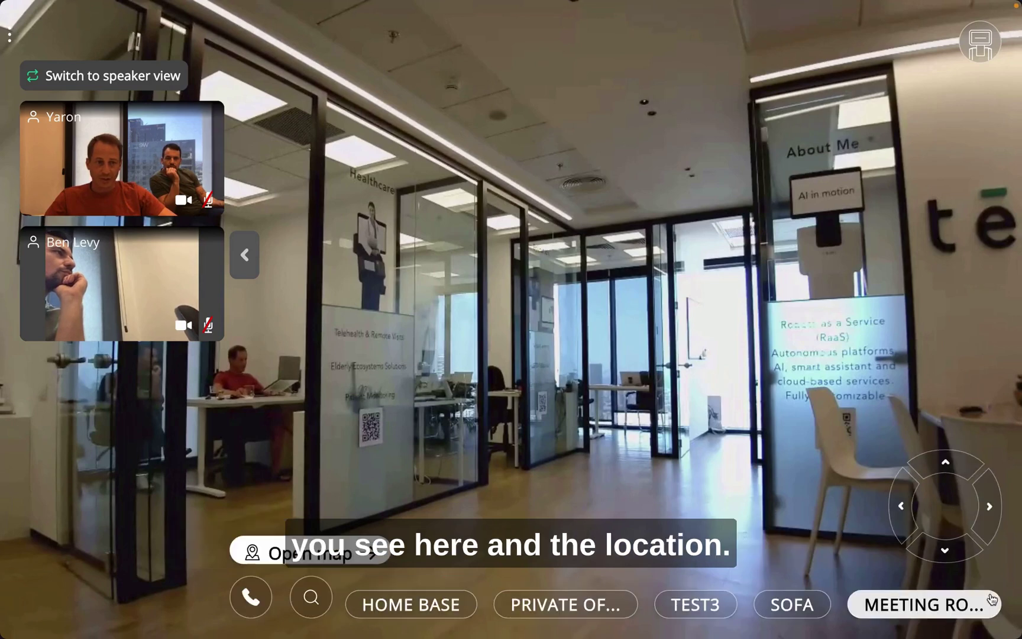
click(658, 469)
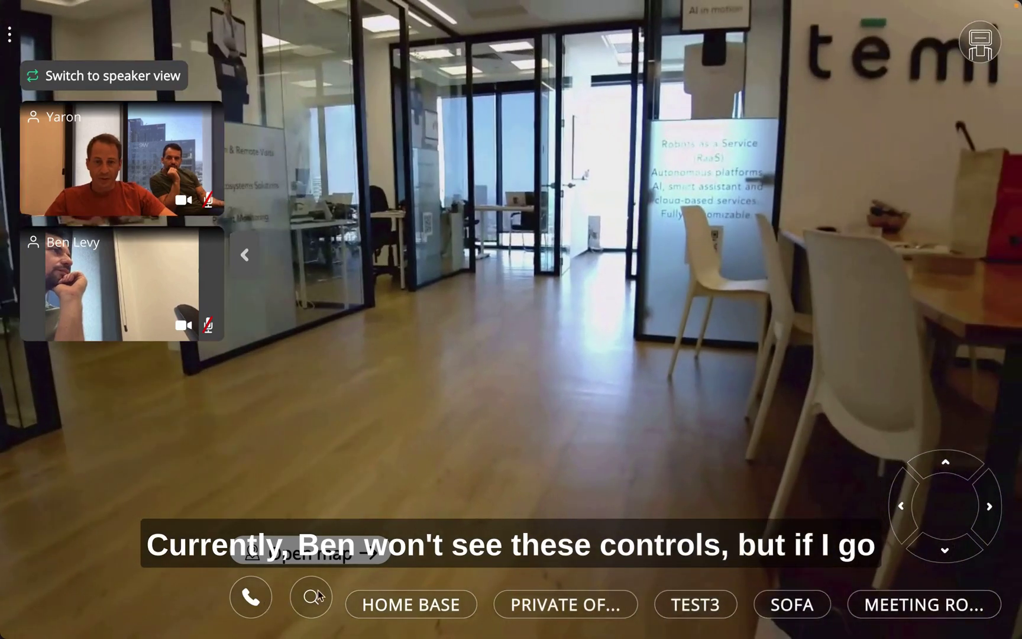
- Allow all meeting participants to control the robot
click(267, 603)
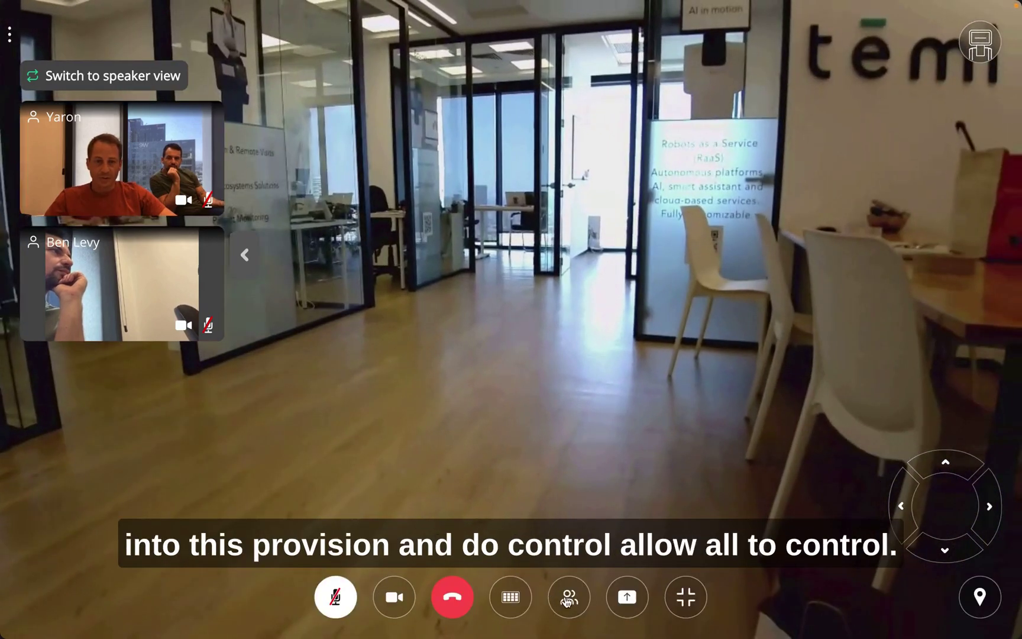
click(568, 599)
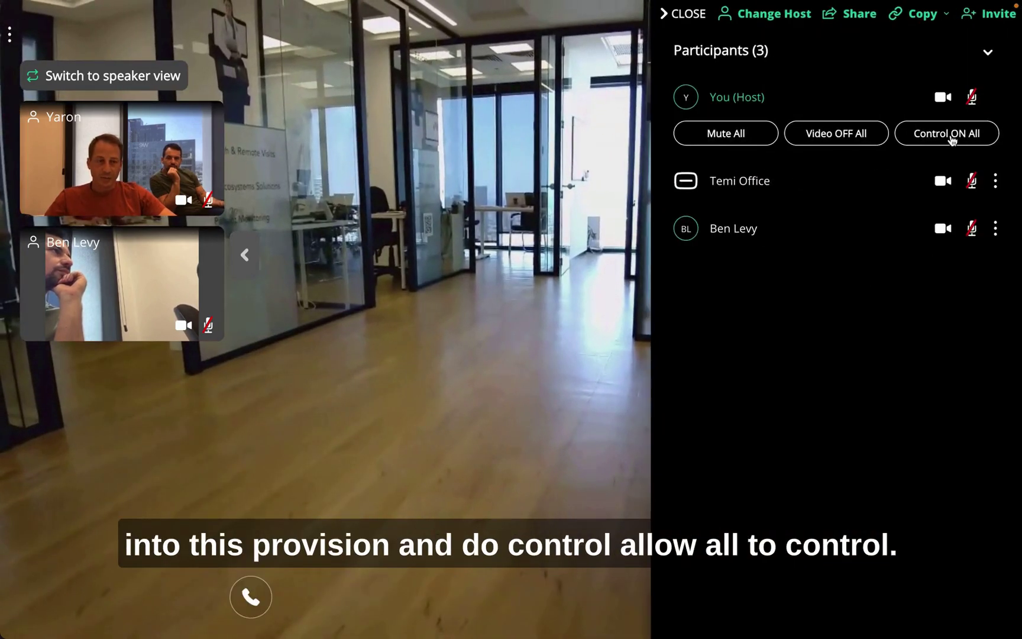
click(951, 140)
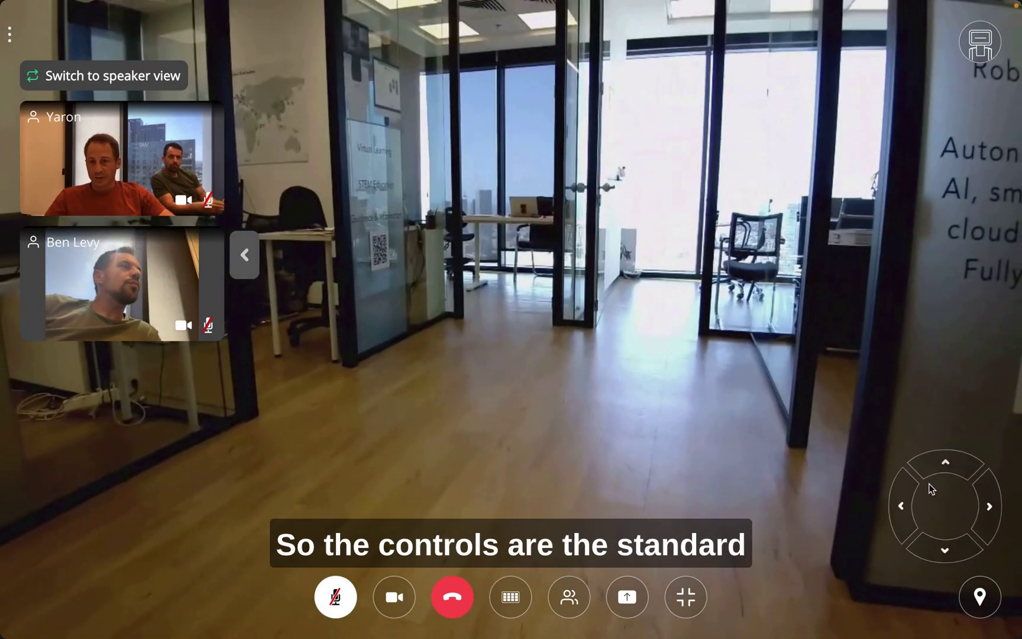
- Tilt the robot's view upward and turn it toward the temi logo on the wall
click(942, 473)
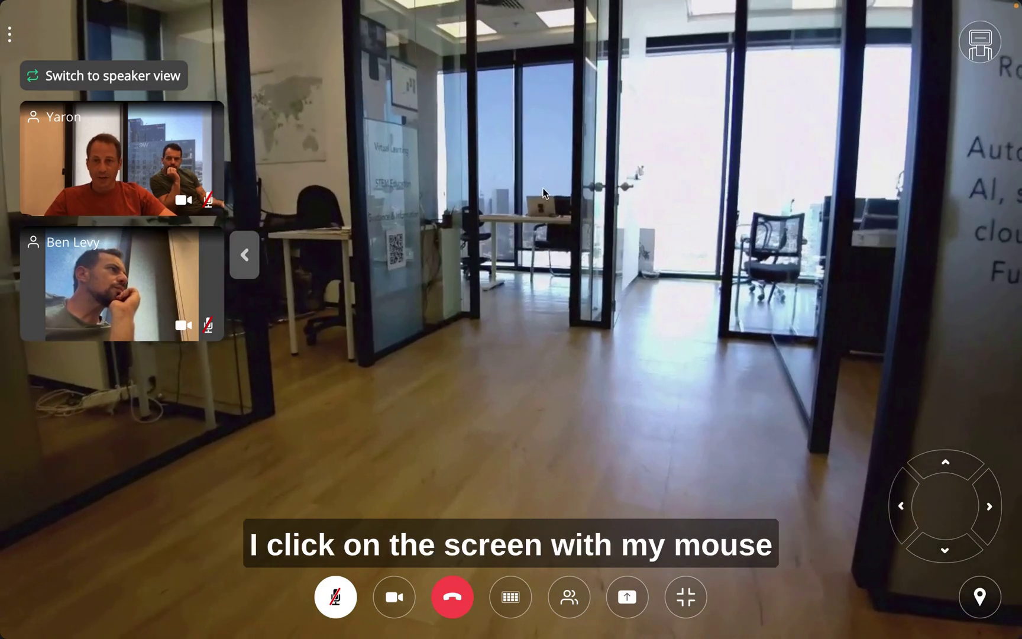
click(540, 188)
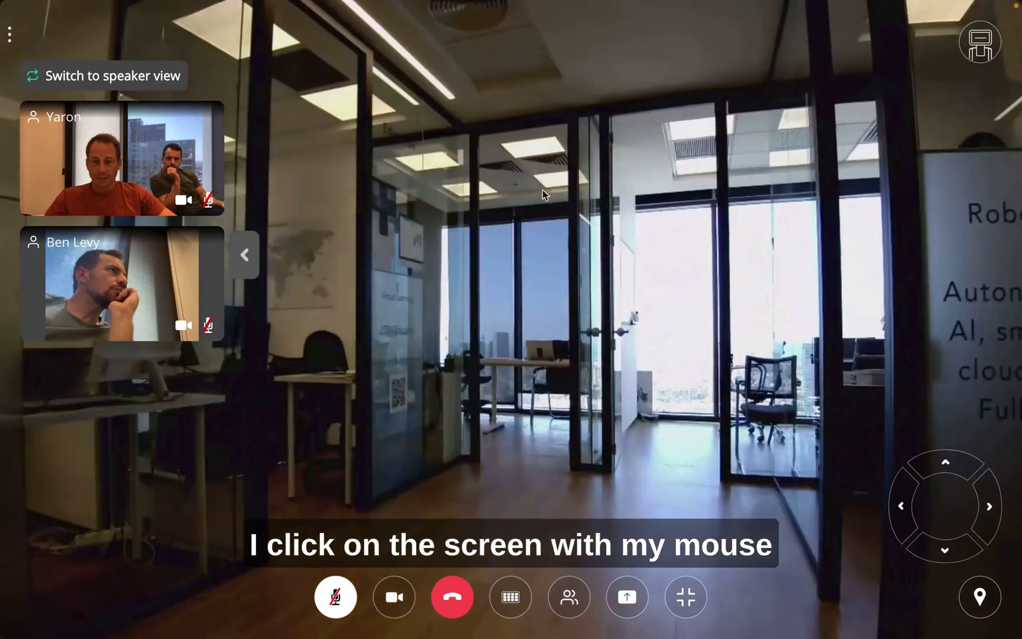
click(965, 256)
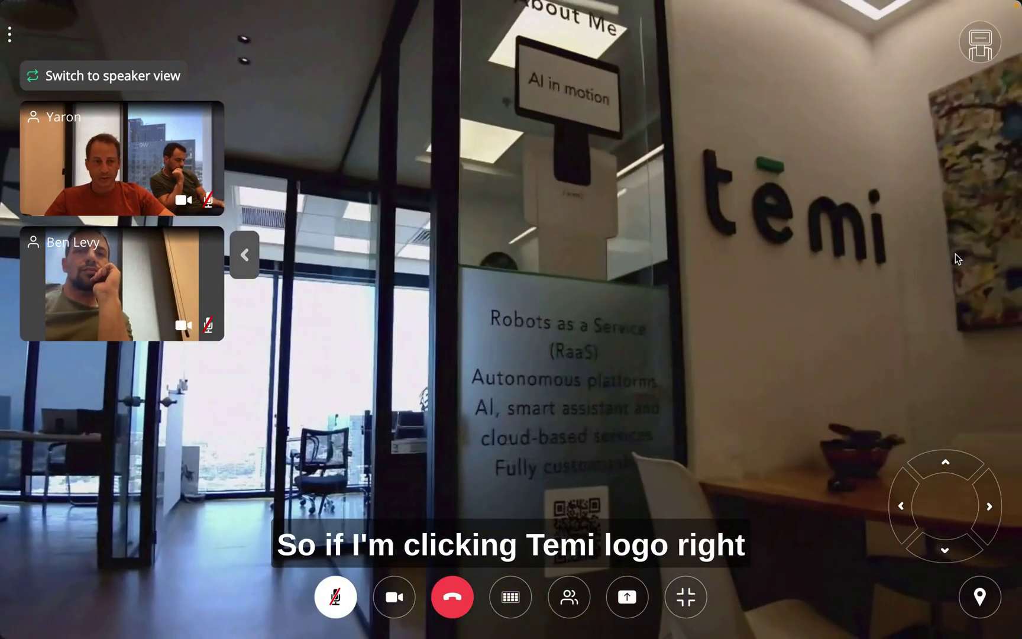
click(798, 227)
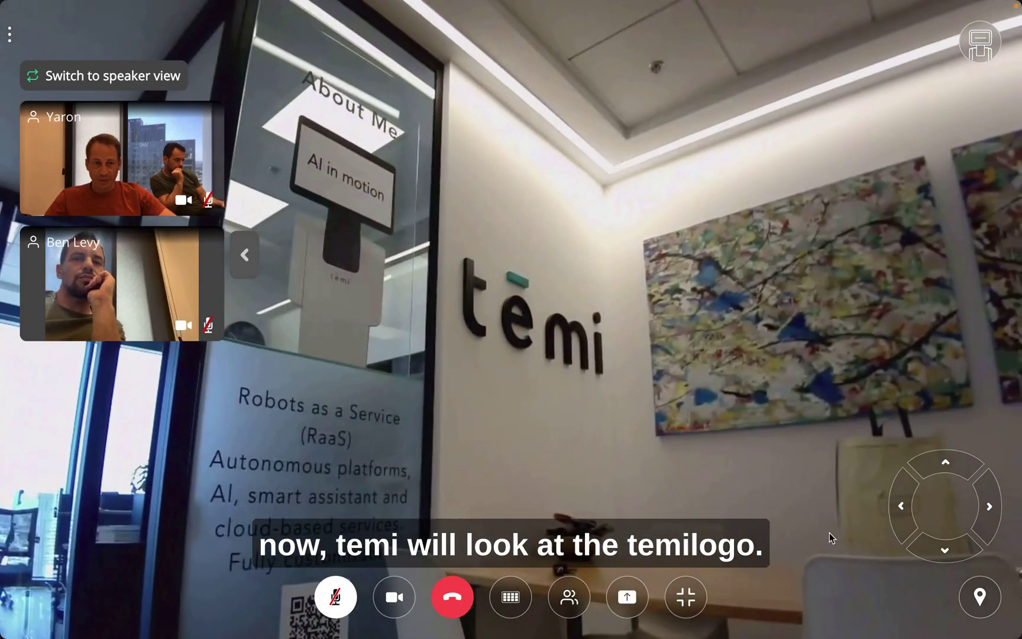
- Drive the robot manually backward and turn it left, away from the temi logo
key(Down)
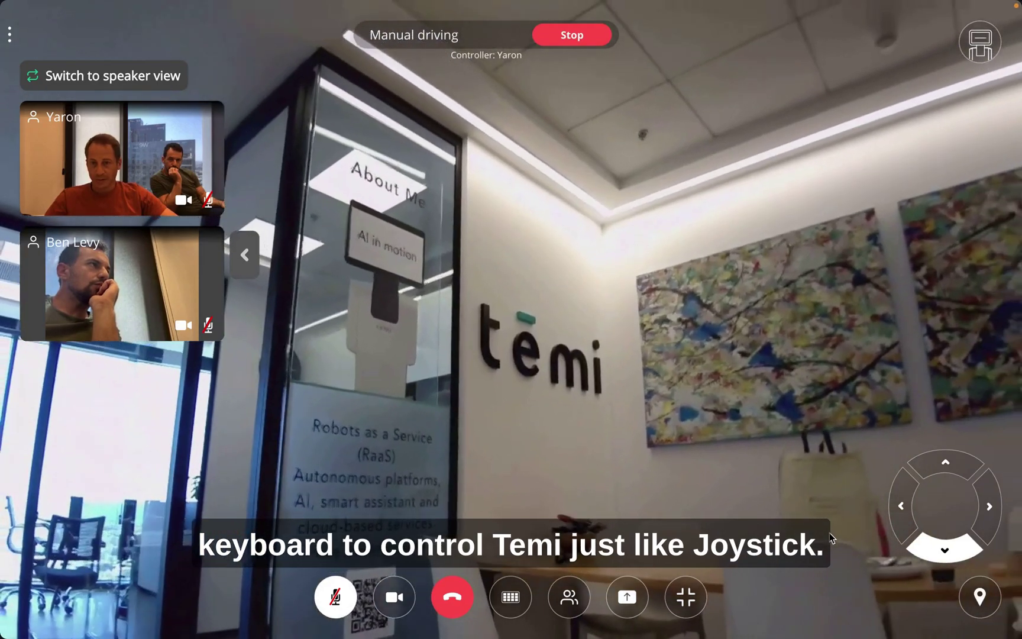
key(Left)
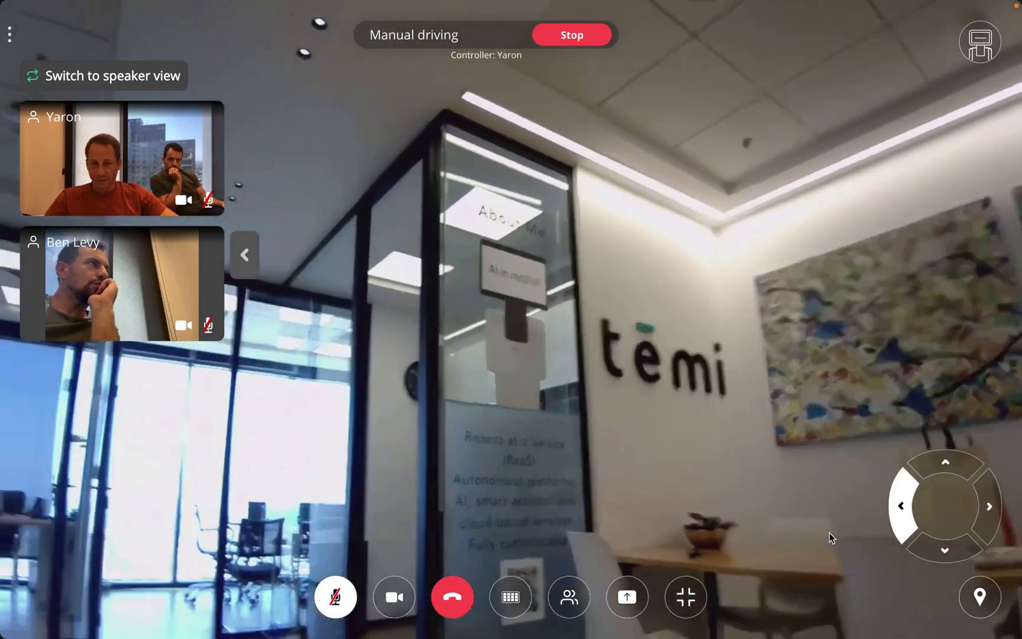
- Browse the robot's saved locations and send it to Sofa
click(979, 596)
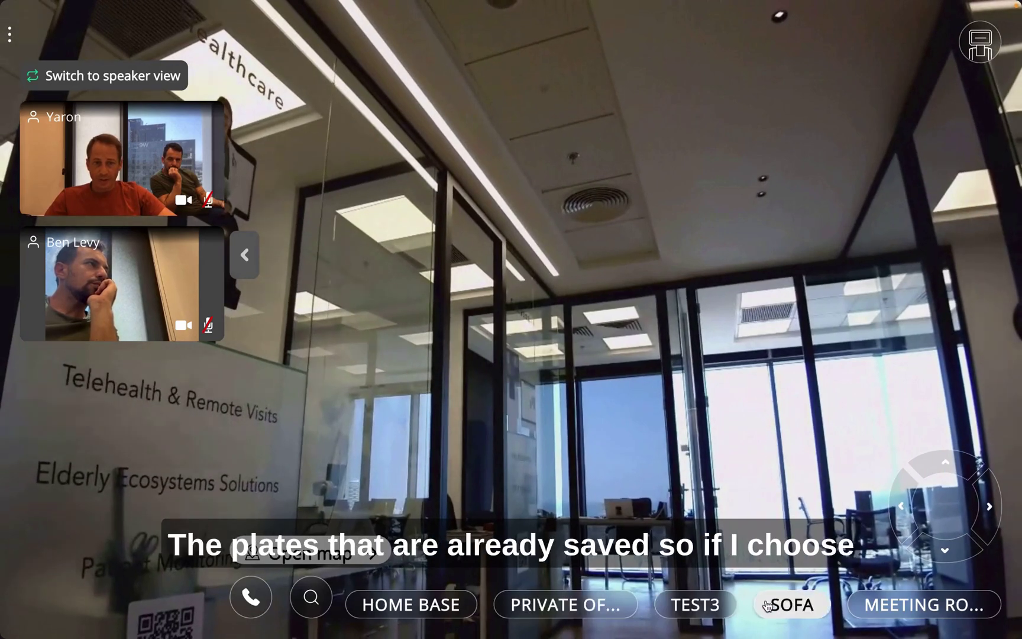
scroll(792, 605, right, 2)
click(909, 601)
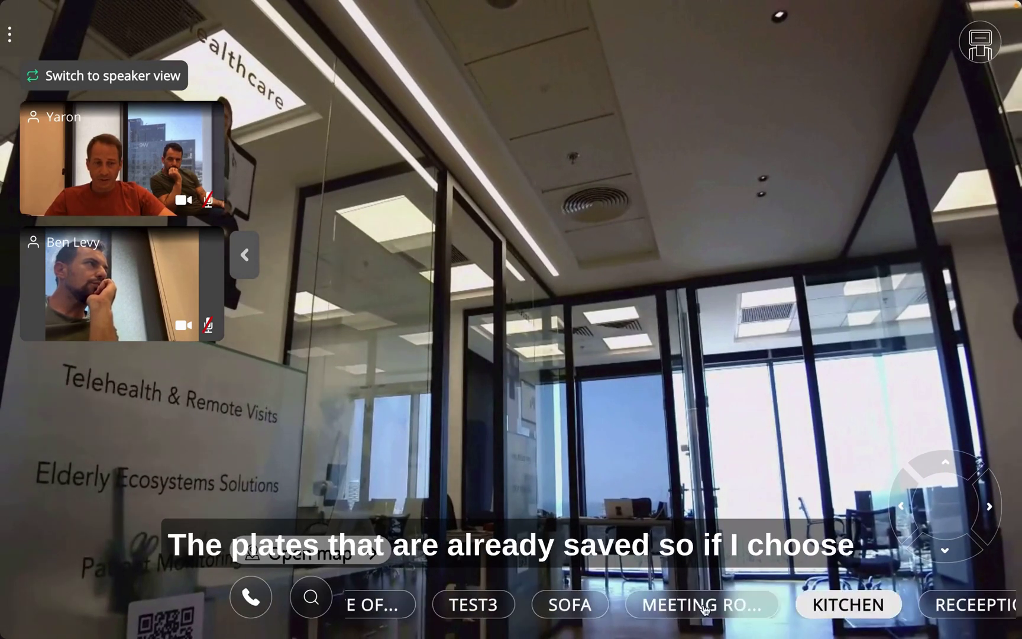
click(570, 604)
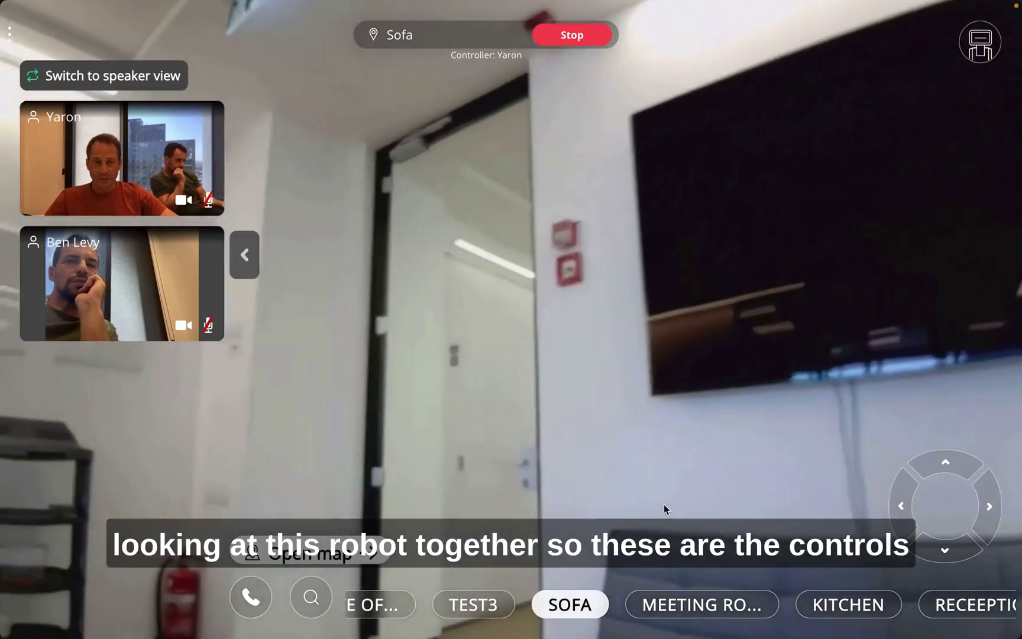
- Display the call controls and show all meeting participants in gallery view
click(664, 503)
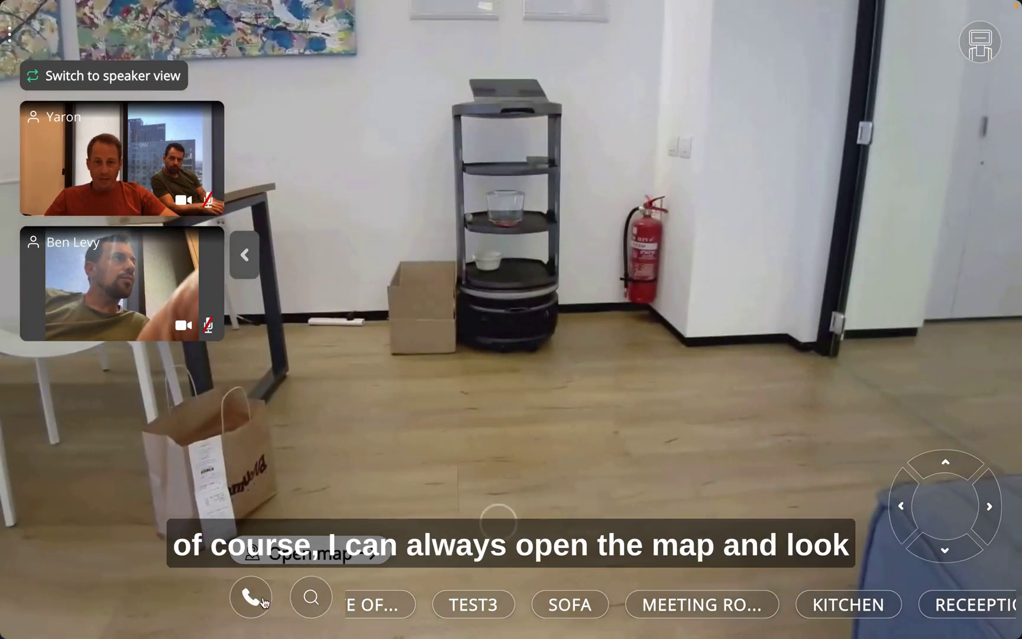
click(264, 601)
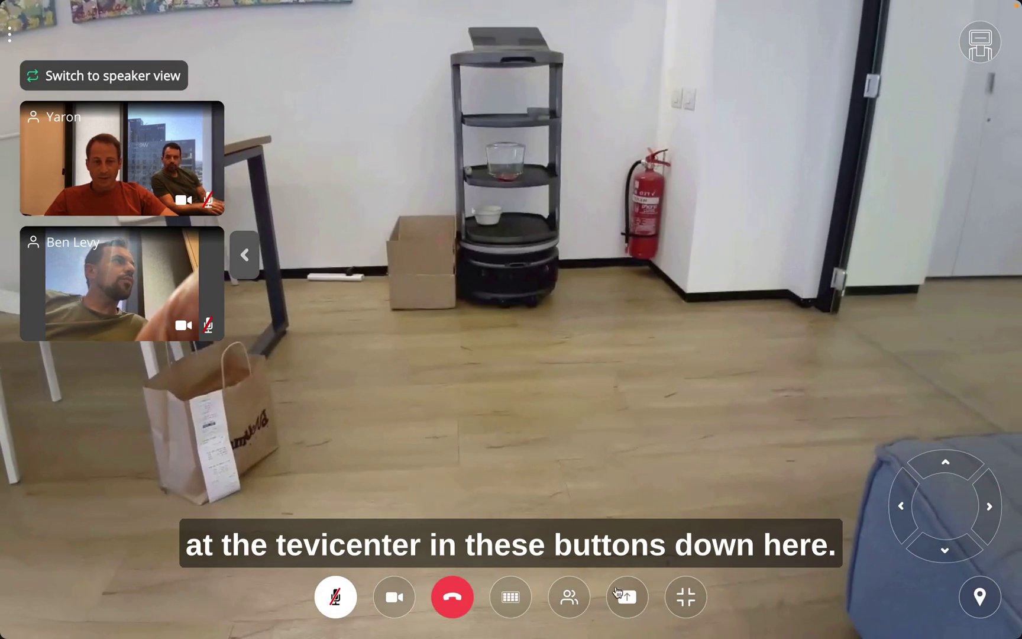
click(509, 598)
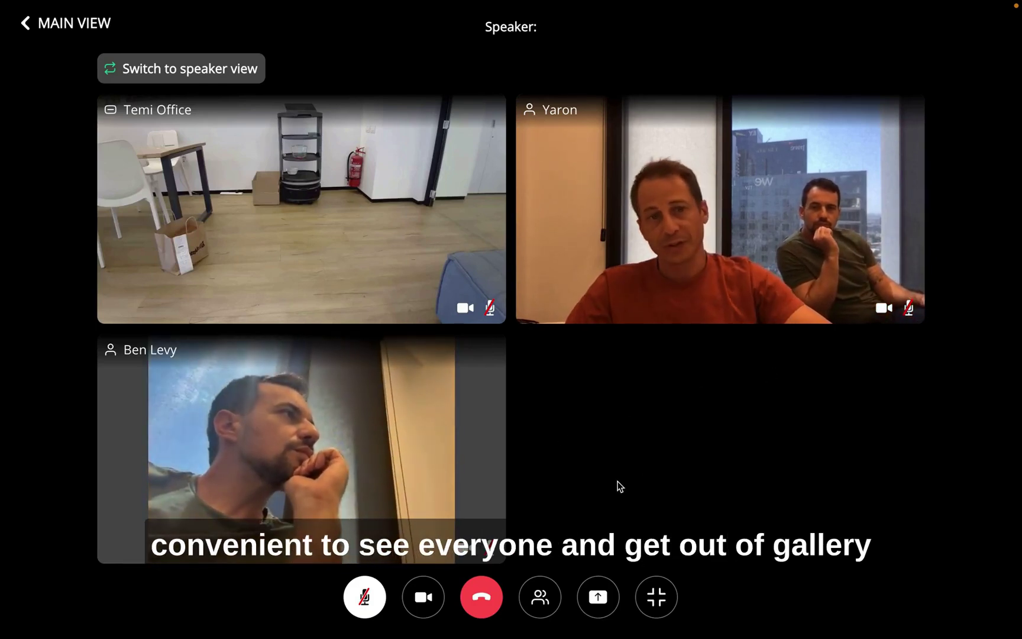
- Open the meeting's participants panel, collapse the participant list and close the panel
click(546, 606)
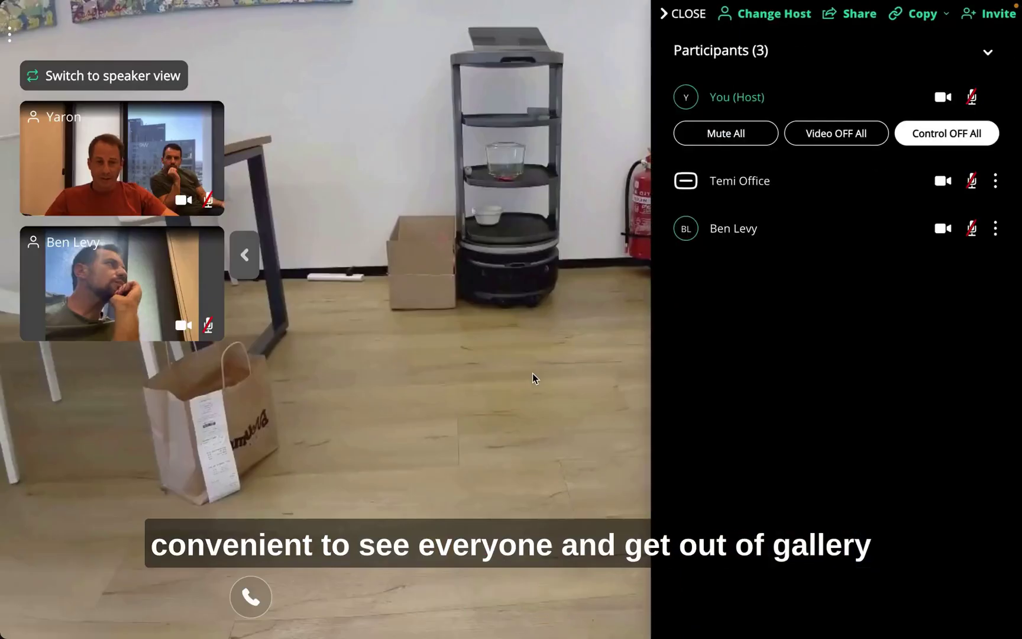
click(988, 54)
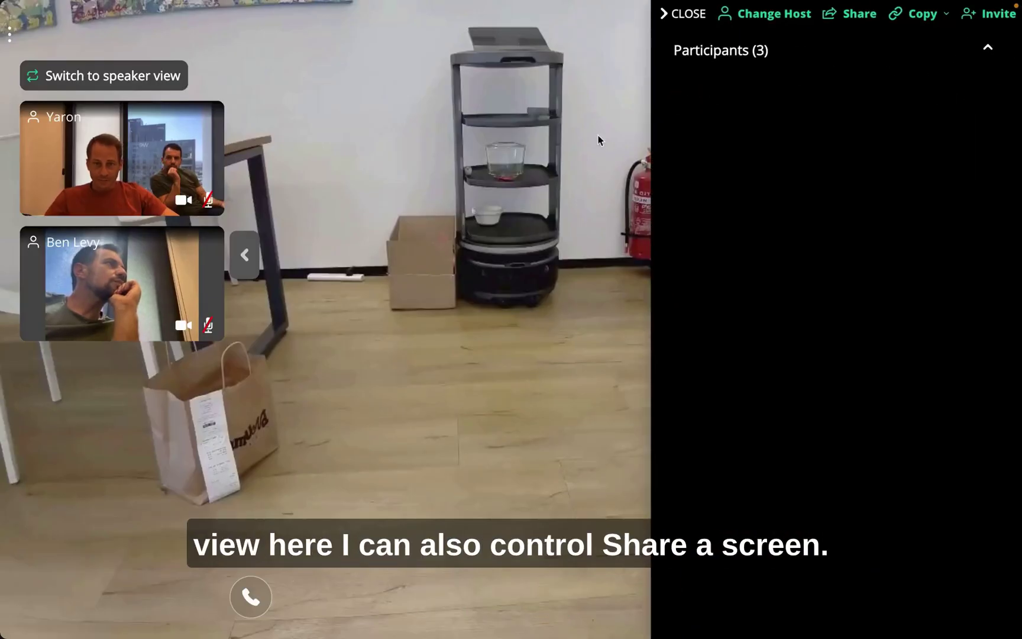
click(535, 228)
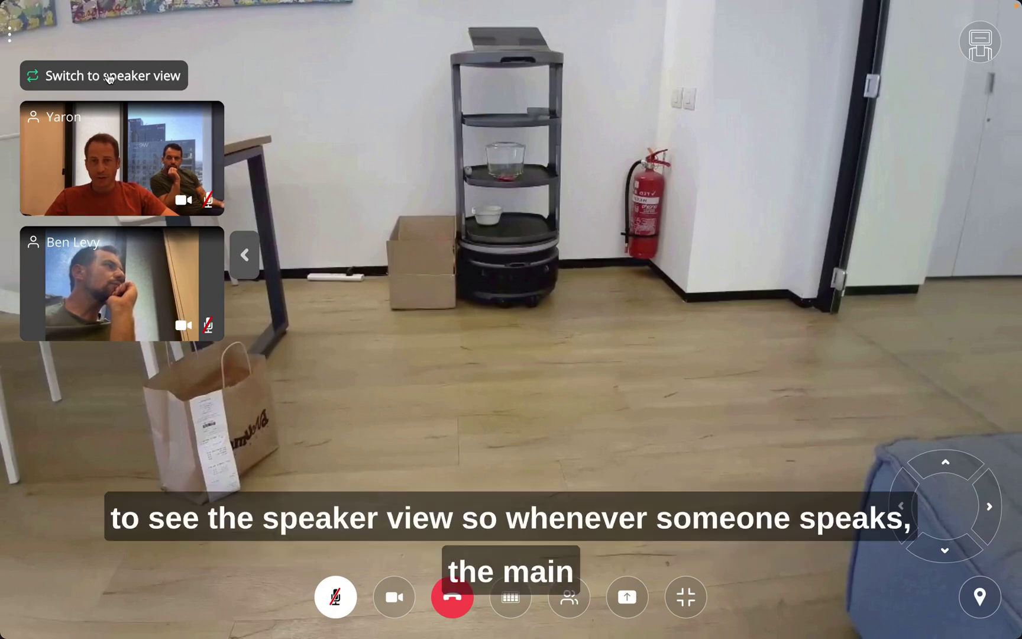
- Switch the meeting to speaker view so the main picture follows whoever is talking
click(108, 75)
click(141, 78)
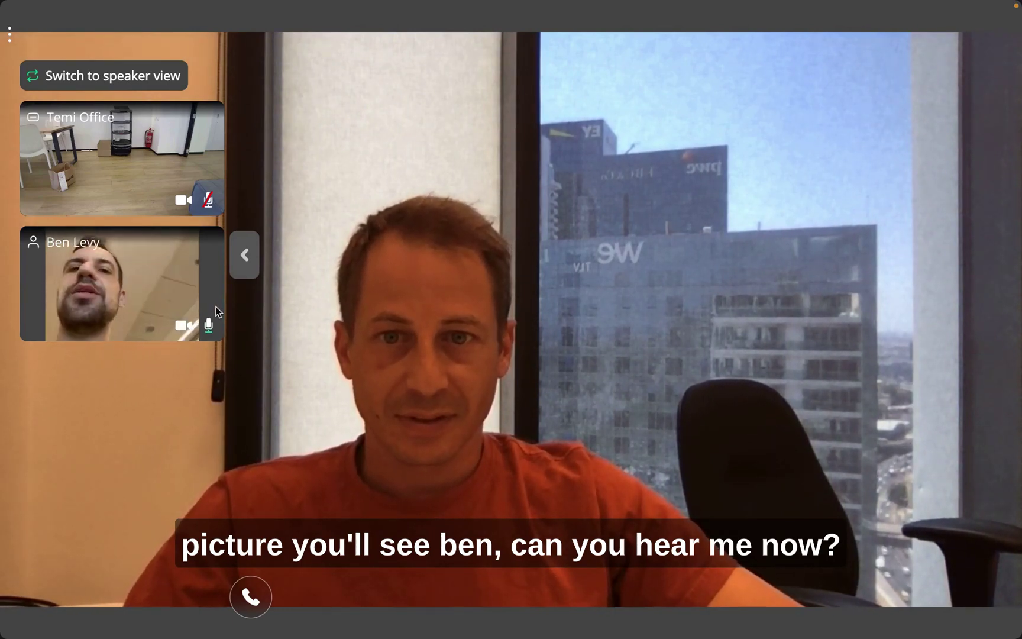
click(149, 78)
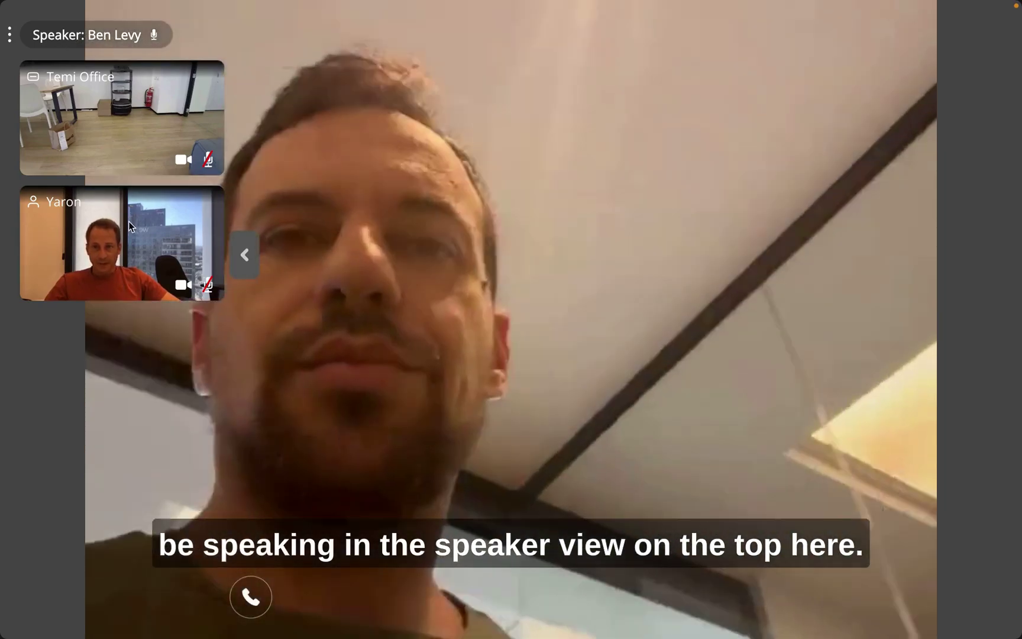
- Leave speaker view by showing the host's own video, and return the main picture to the Temi Office camera
click(129, 221)
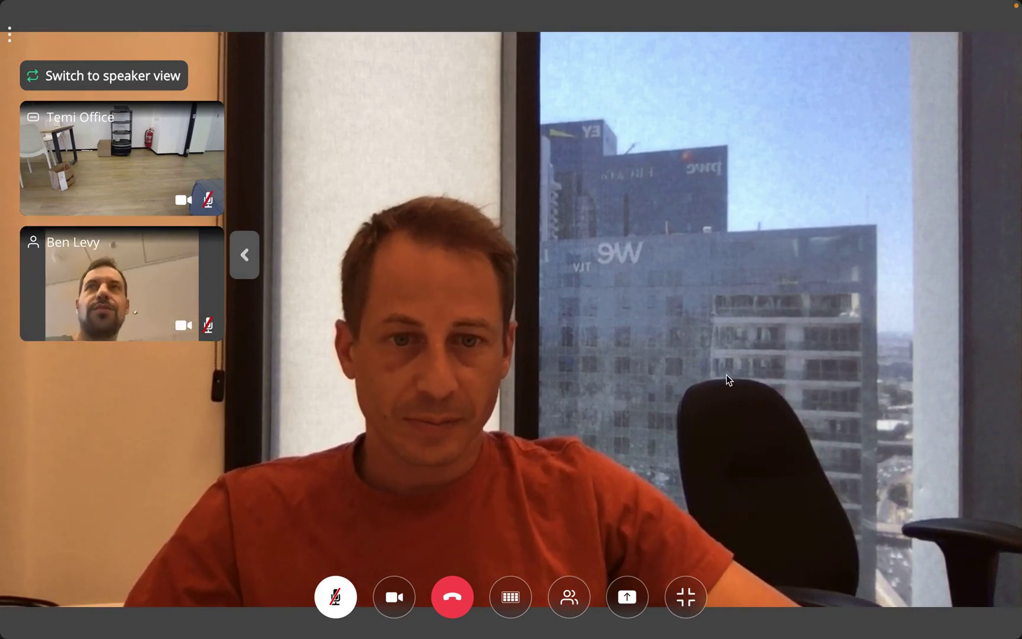
click(566, 600)
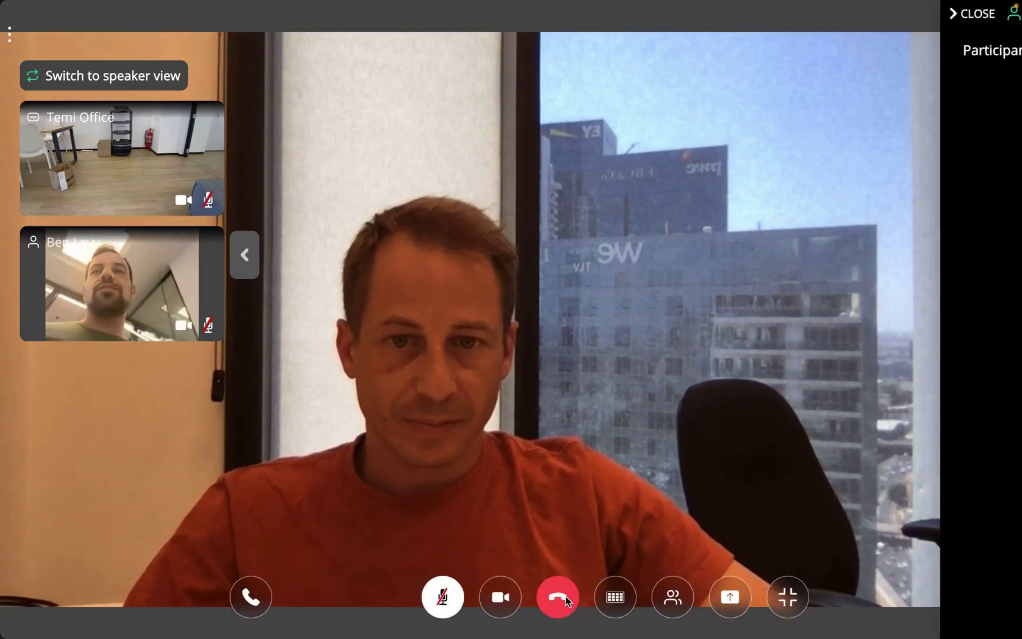
click(631, 229)
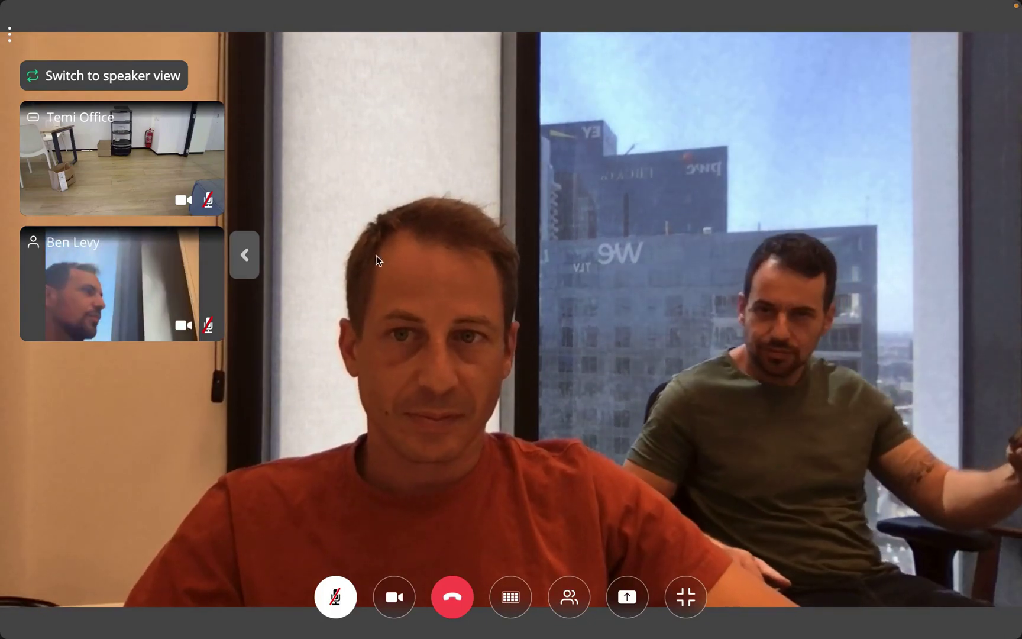
click(140, 149)
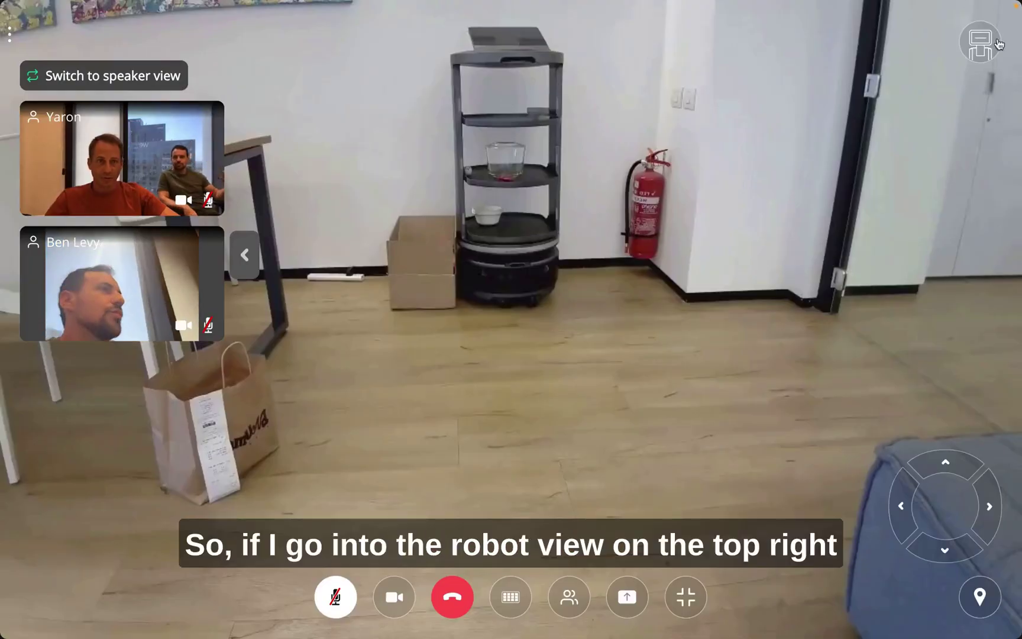
- Open the Temi Office robot's controls, unmute the robot and mute it again
click(980, 42)
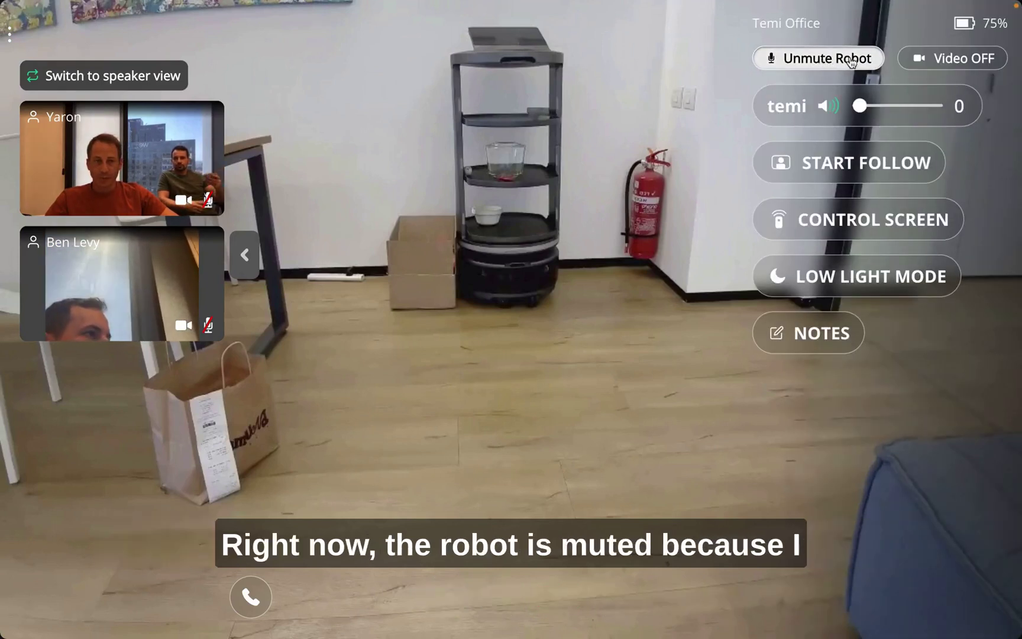
click(818, 62)
click(815, 63)
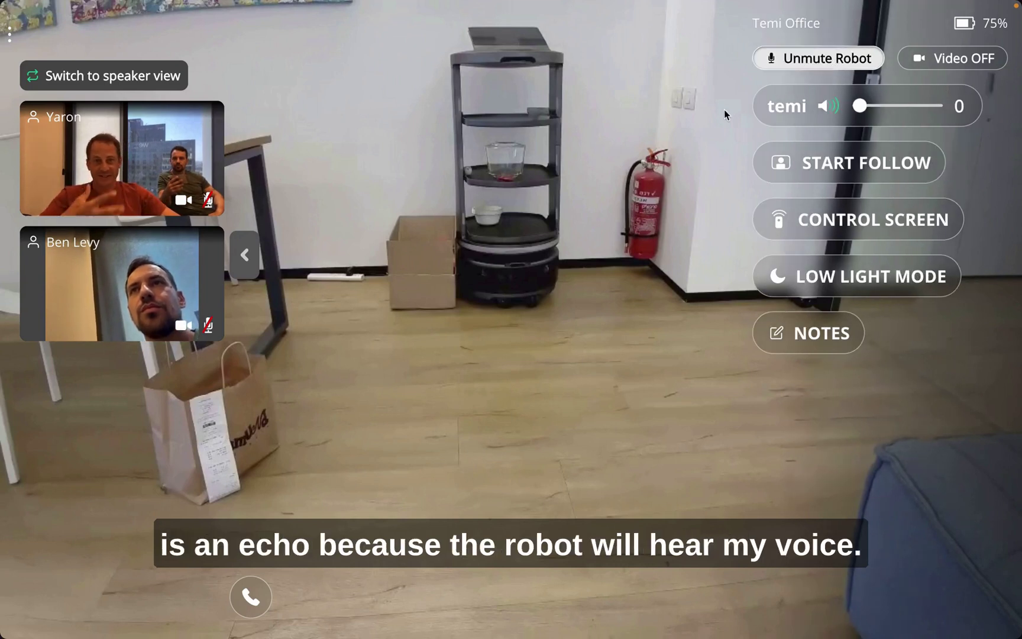
- Turn the Temi Office robot's video off and back on, and close its controls
click(936, 59)
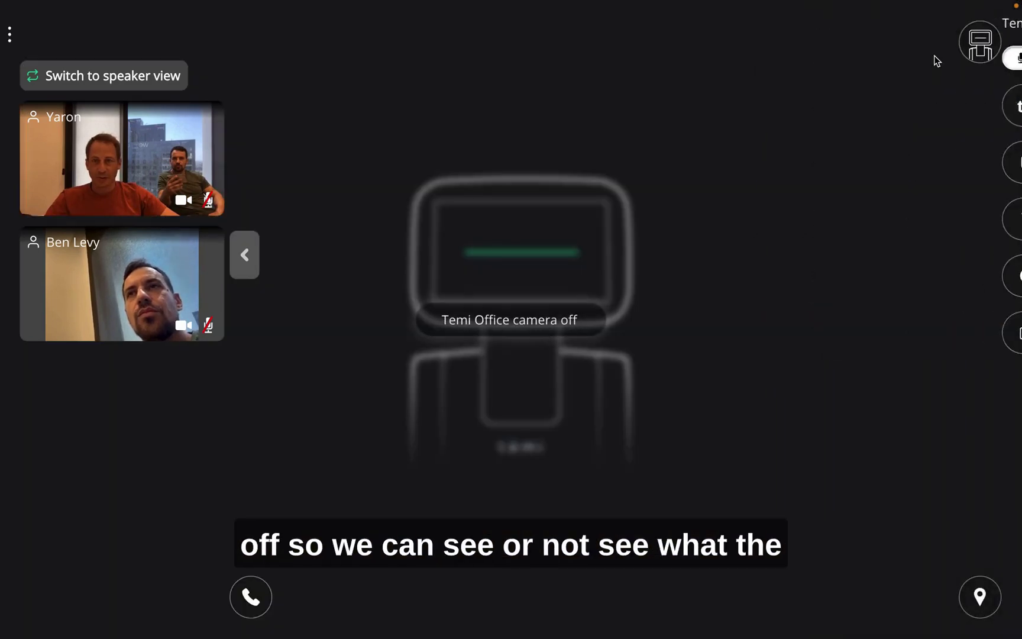
click(979, 50)
click(975, 62)
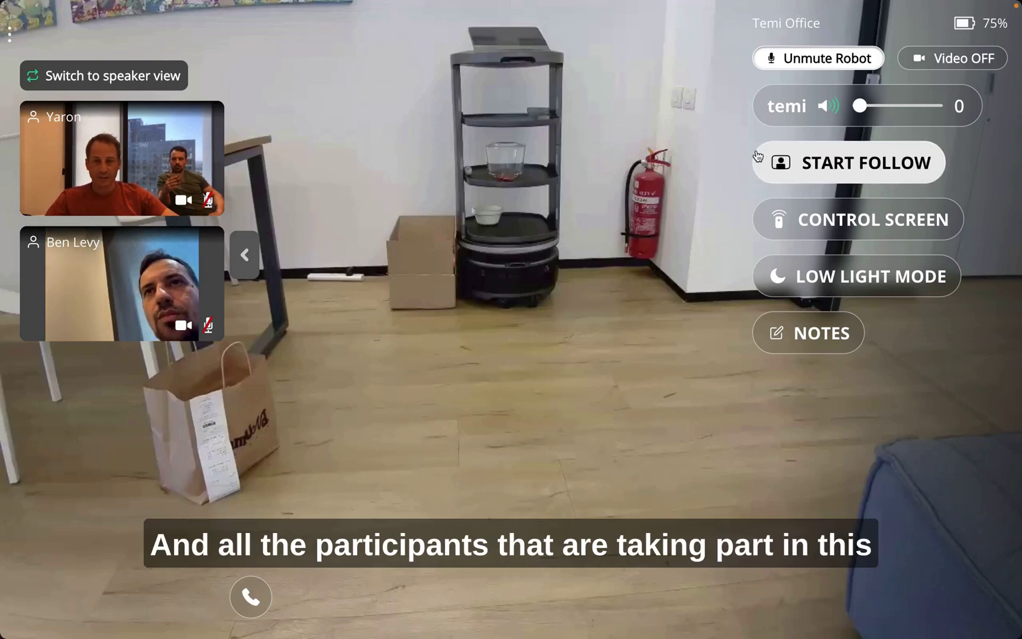
click(304, 158)
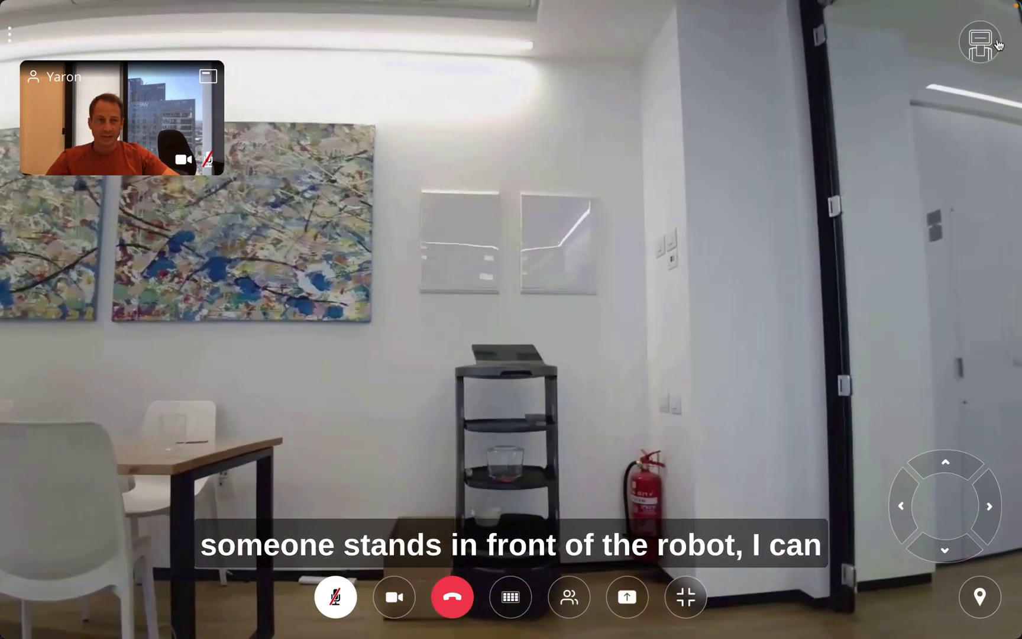
- Make the robot follow the person standing in front of it, and stop follow mode
click(980, 42)
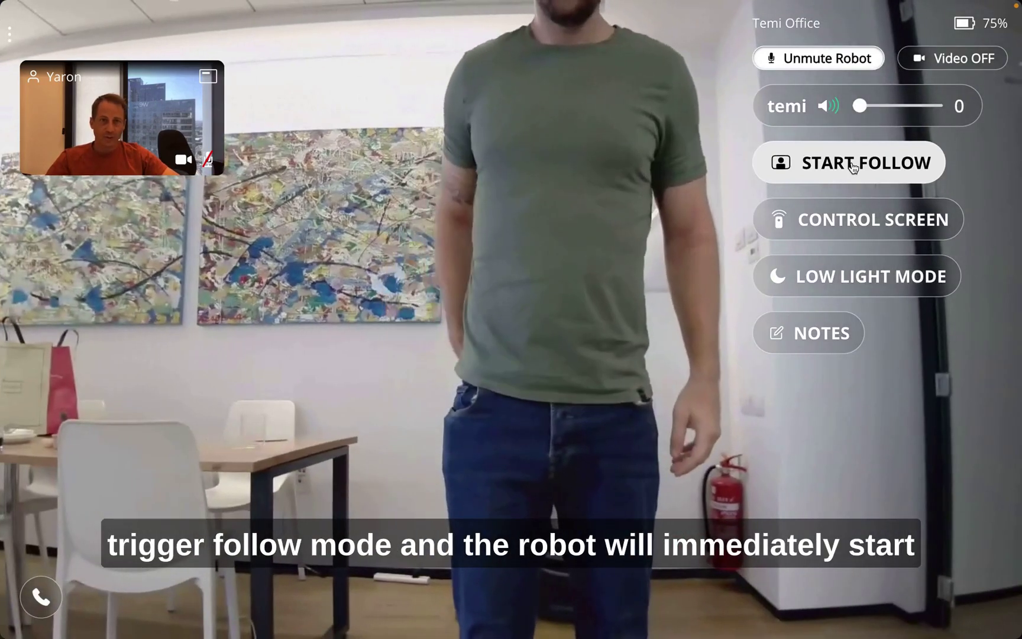
click(852, 169)
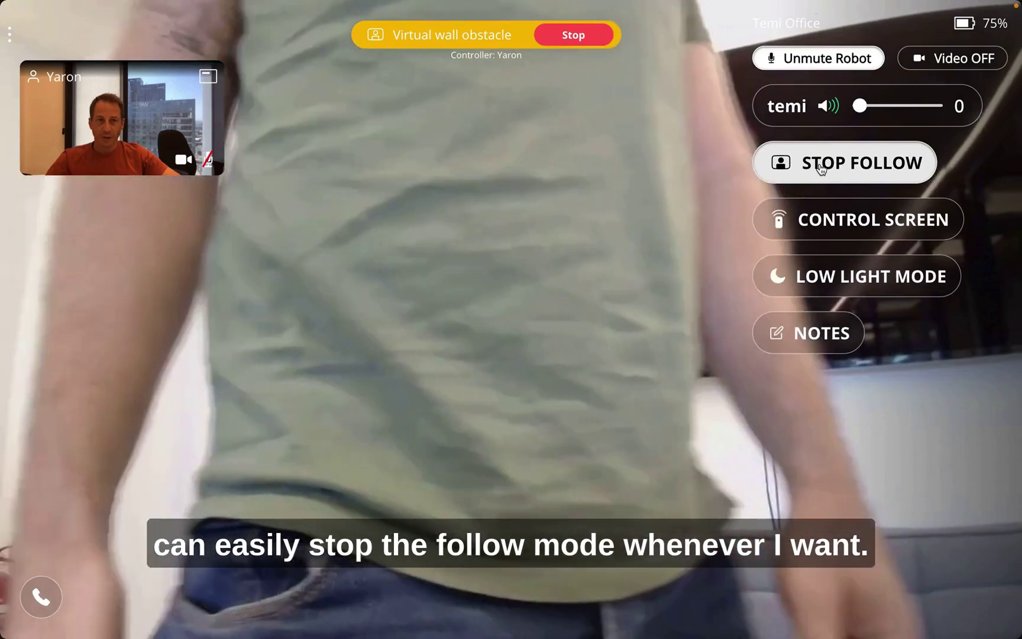
click(823, 165)
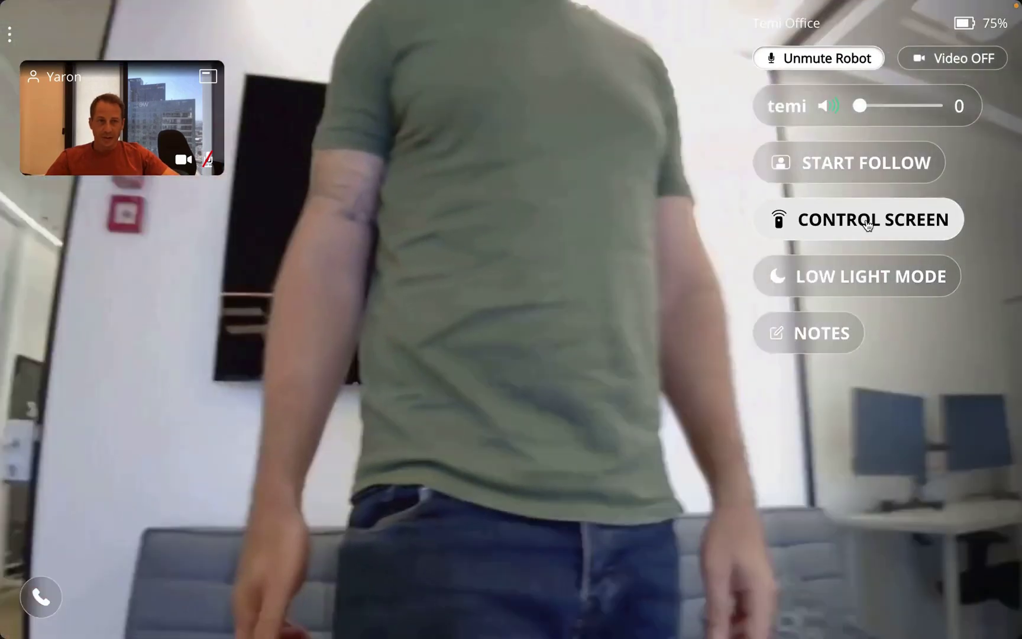
- Try Control Screen for the robot, stop the screen share and return to the Temi Office camera
click(866, 222)
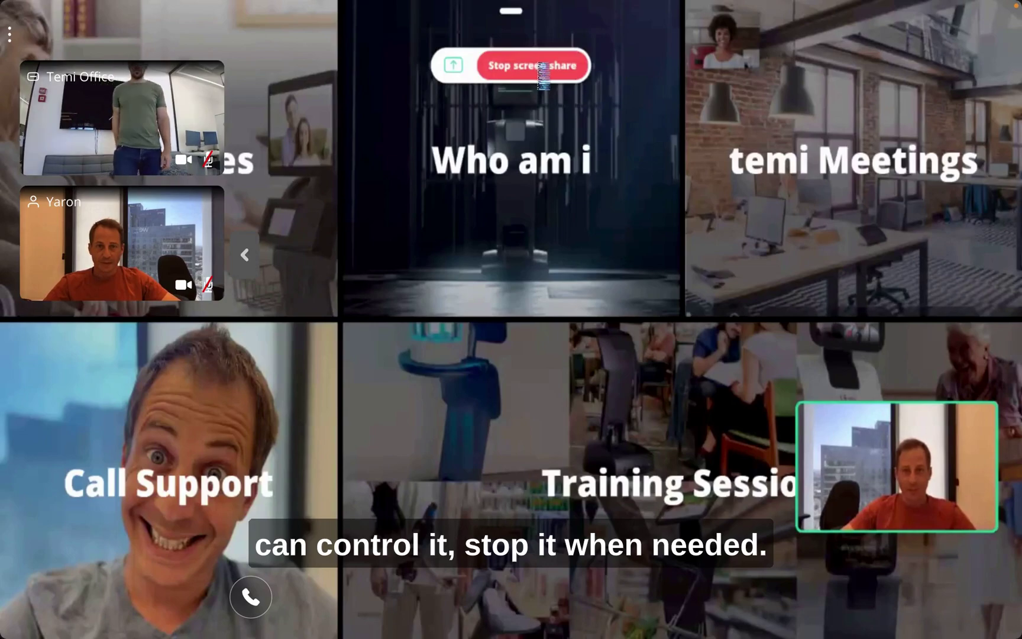
click(552, 66)
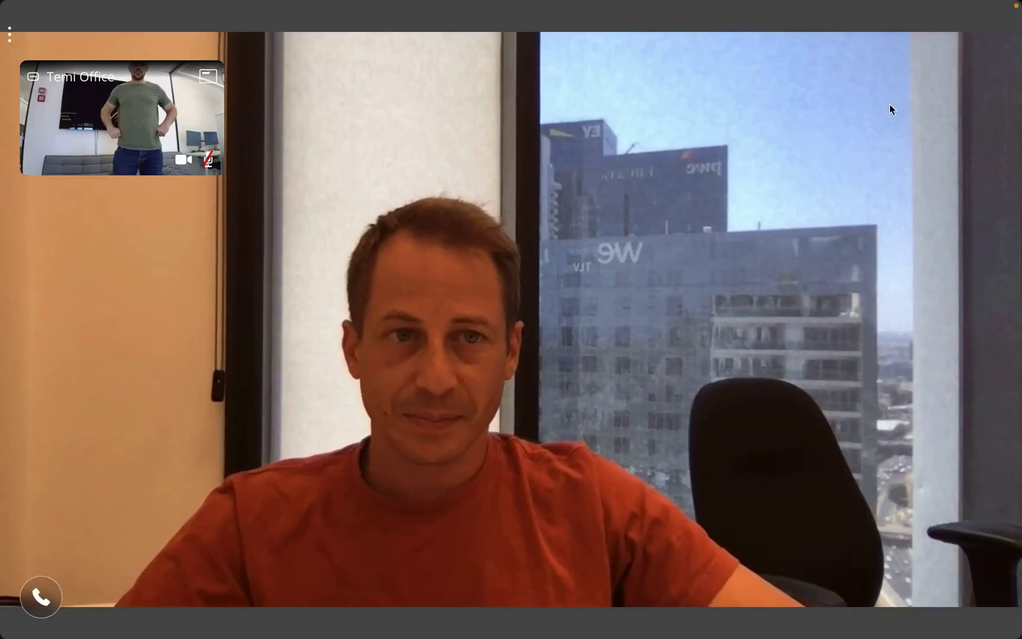
click(84, 121)
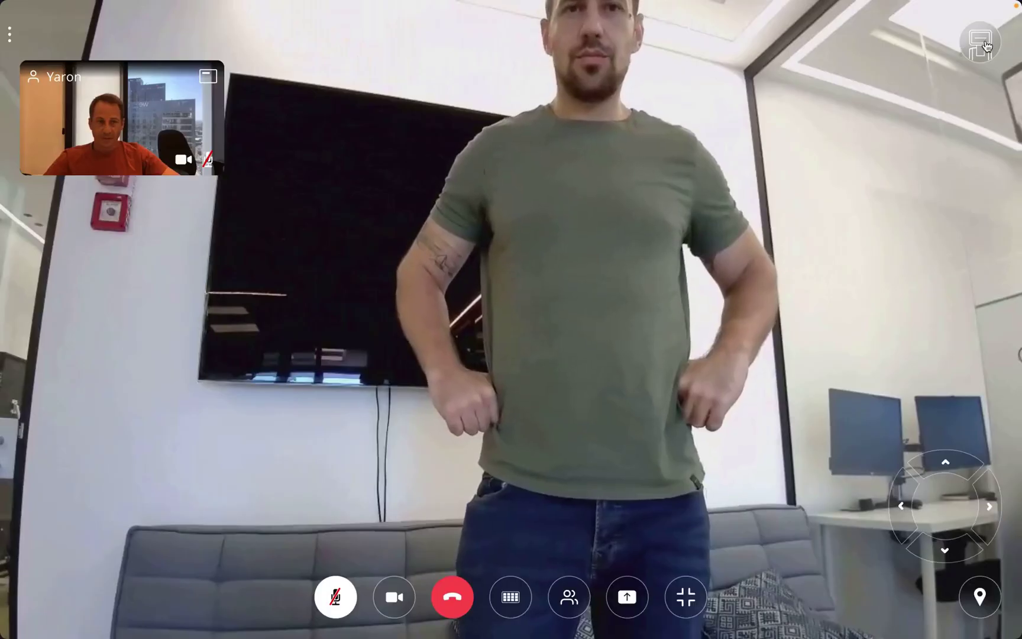
- Examine the Low Light Mode and Notes options in the Temi Office robot's controls, and close the controls
click(848, 273)
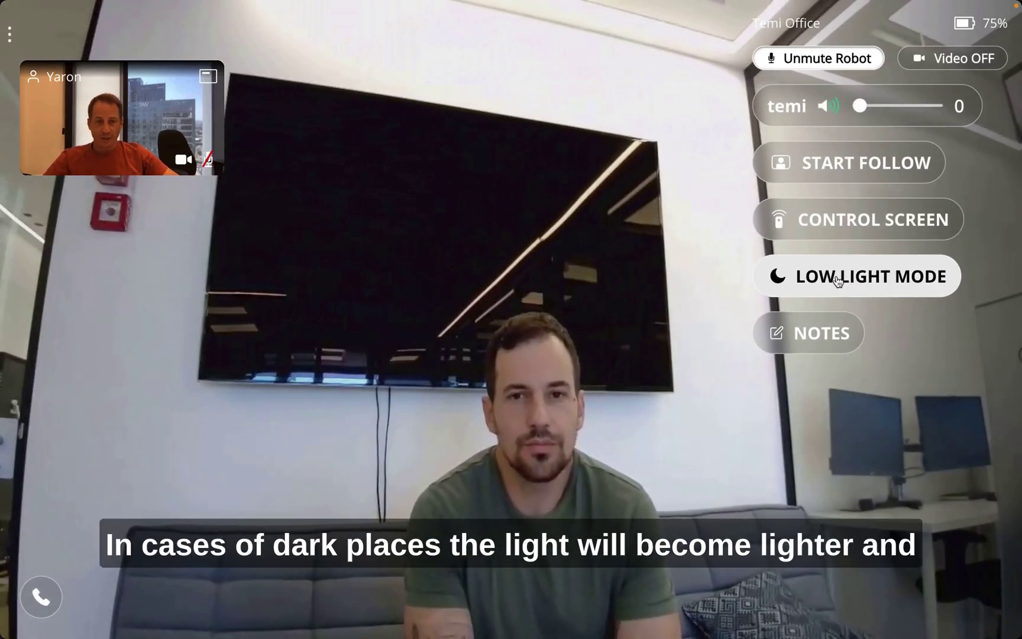
click(807, 332)
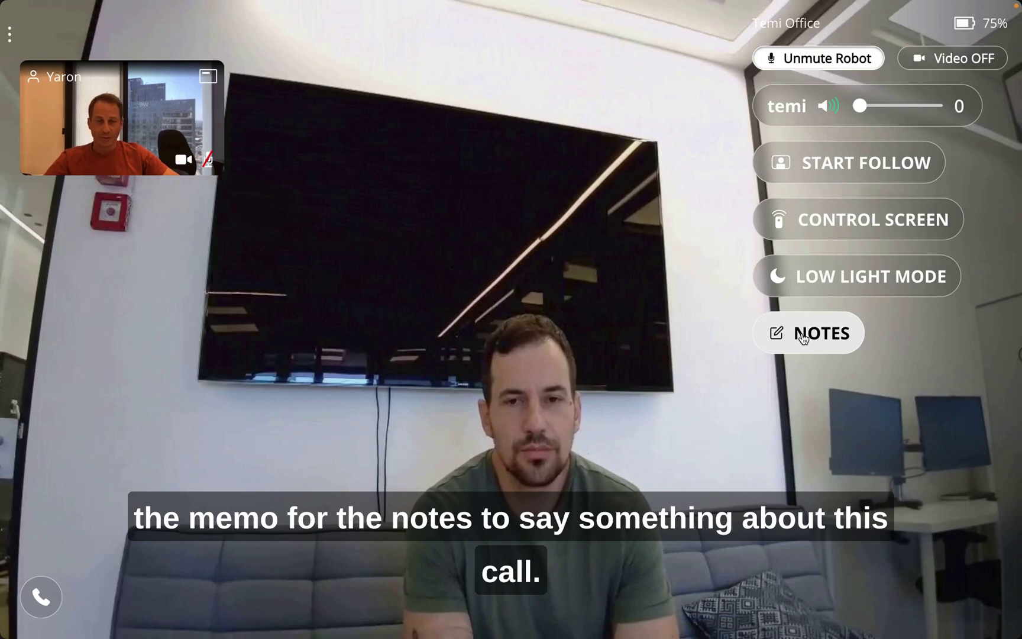
click(671, 195)
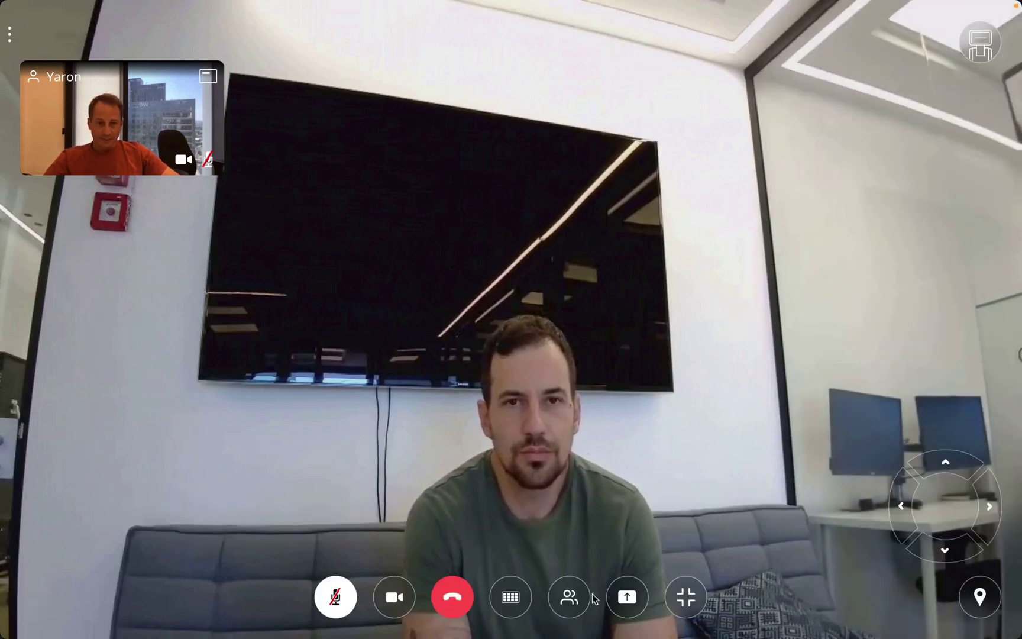